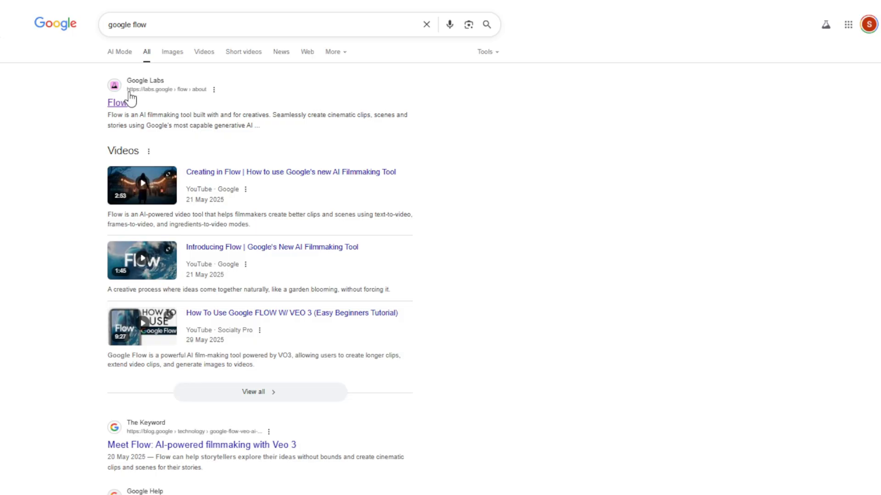
# Step: Open Google Flow from the search results and start a new project
pyautogui.click(117, 102)
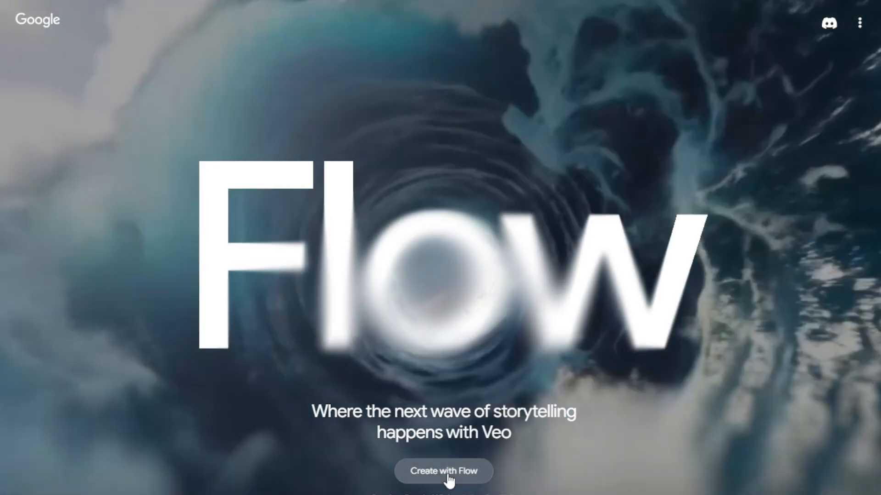
pyautogui.click(445, 471)
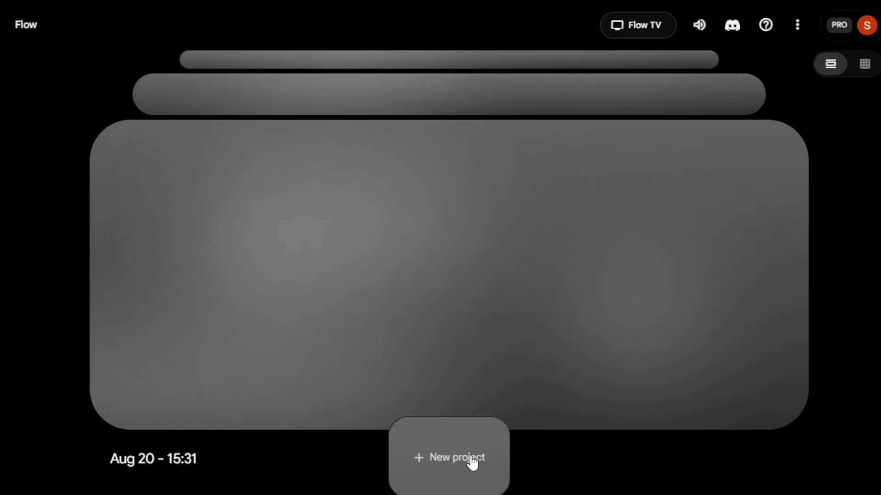
pyautogui.click(462, 458)
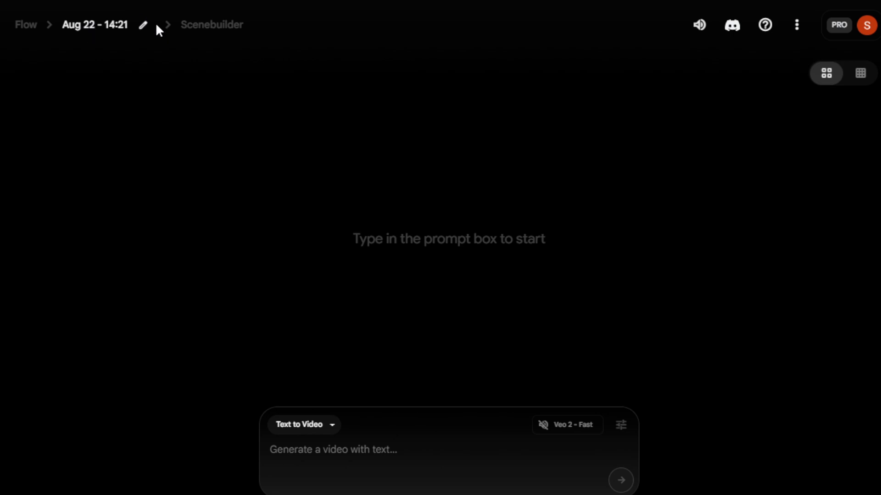
# Step: Rename the project as Sen_Aug22
pyautogui.click(143, 26)
pyautogui.moveTo(146, 25); pyautogui.dragTo(61, 24)
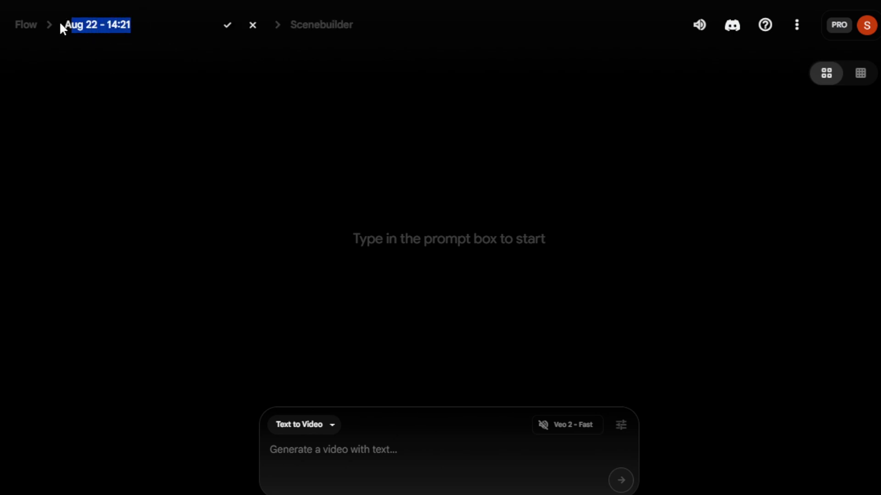
pyautogui.write('Sen ')
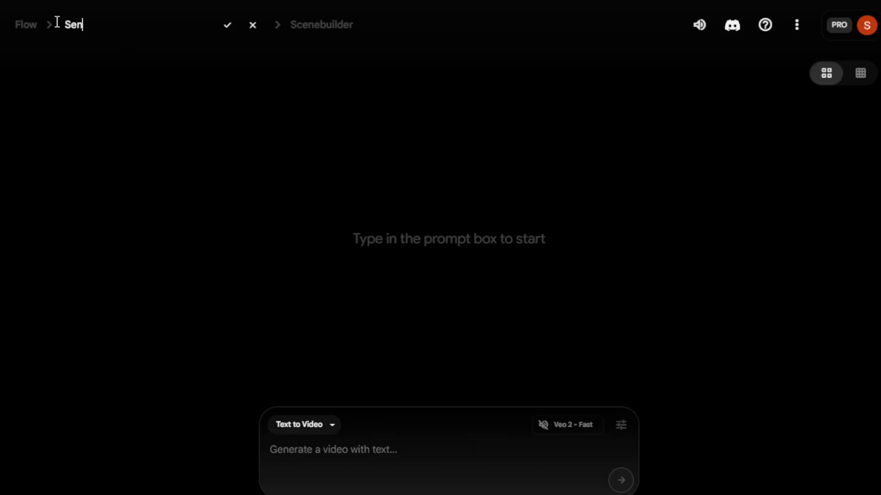
pyautogui.write('Aug22')
pyautogui.click(228, 27)
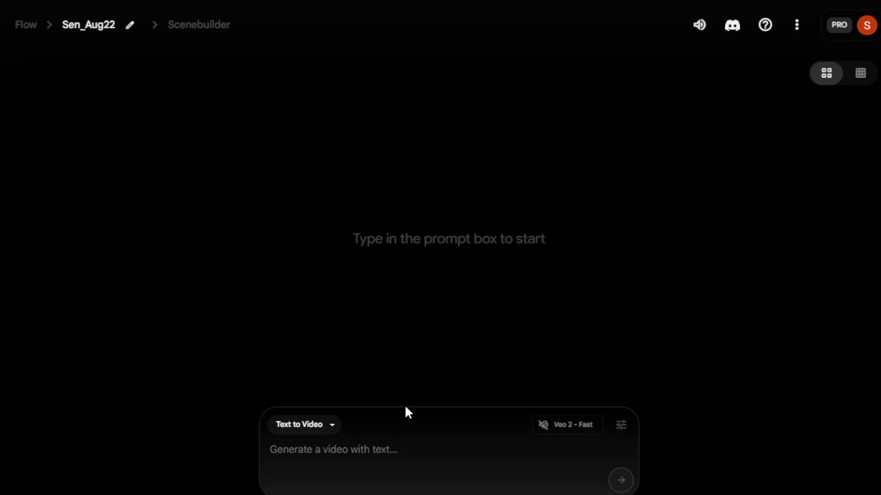
# Step: Paste the dragon fruit slicing prompt into the Text to Video prompt box
pyautogui.click(333, 426)
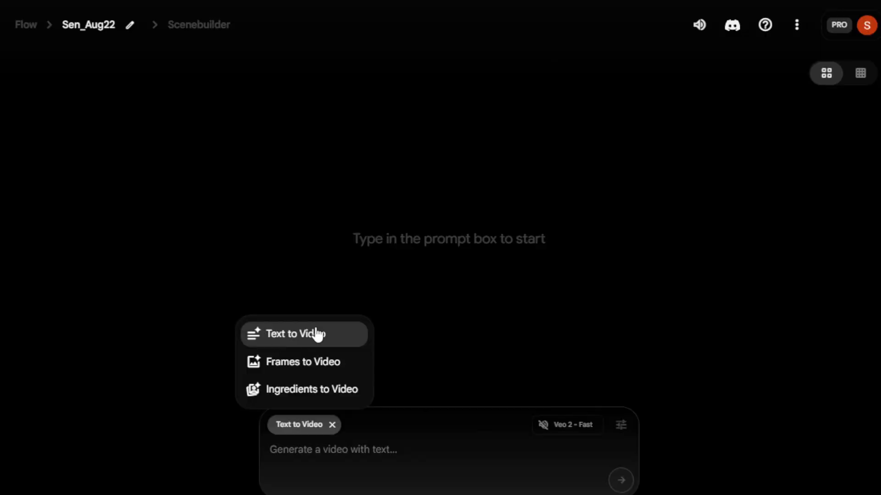
pyautogui.click(317, 334)
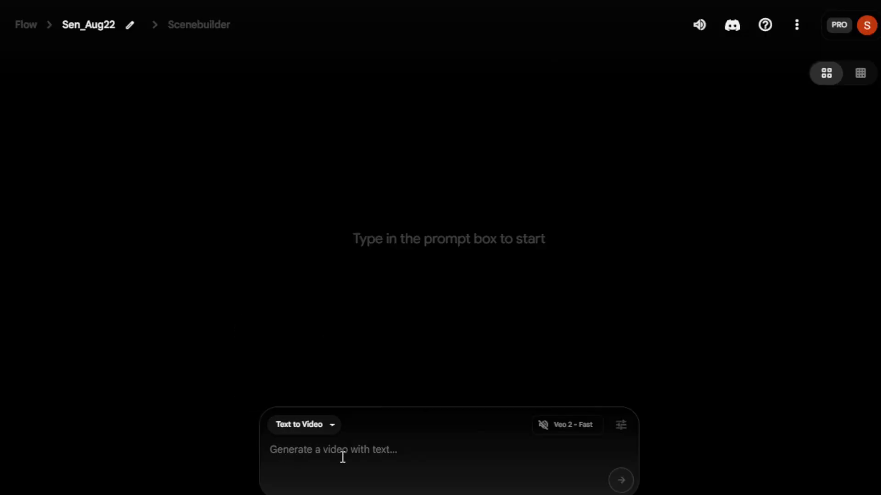
pyautogui.click(383, 454)
pyautogui.write('Wide cinematic shot. A young woman wearing dark-colored clothing stands at a dark kitchen counter.  In front of her, a vibrant multicolor dragon fruit rests on a cutting board.  She slices the fruit slowly and deliberately, making multiple cuts in sequence.  Each slice separates and stays on the cutting board, showing the white flesh with black seeds and pink-purple gradients.  Small juice droplets scatter gently with each cut. Her hands move smoothly and rhythmically.  The camera captures the entire cutting board and the fruit slices accumulating, while the dark background keeps focus on the vibrant fruit and her precise motion.')
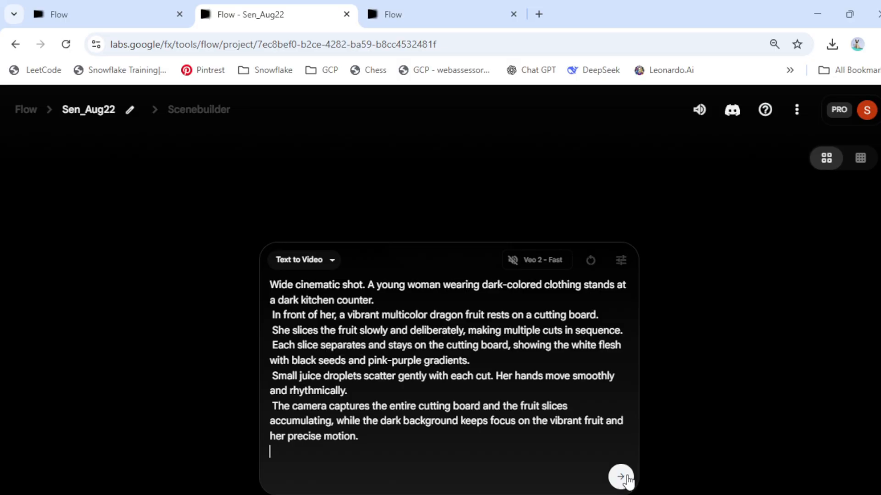
# Step: Open the generation settings and set outputs per prompt to 1
pyautogui.click(625, 264)
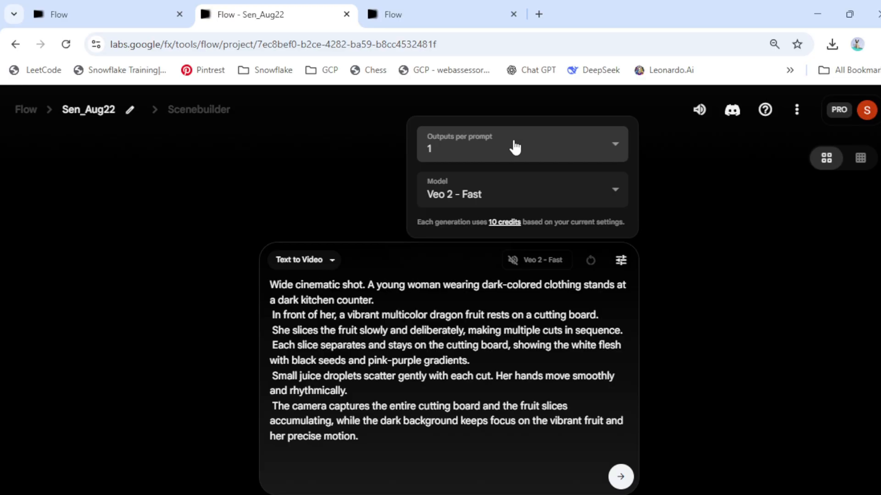
pyautogui.click(615, 144)
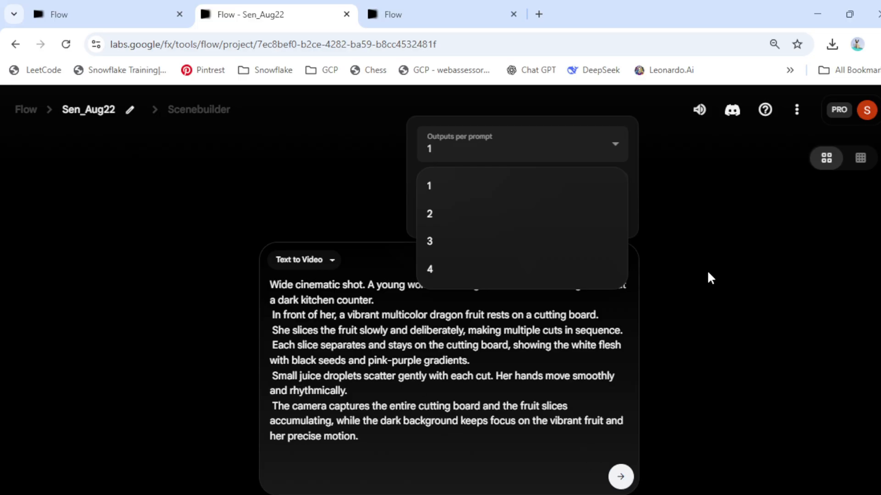
pyautogui.click(615, 147)
pyautogui.click(614, 149)
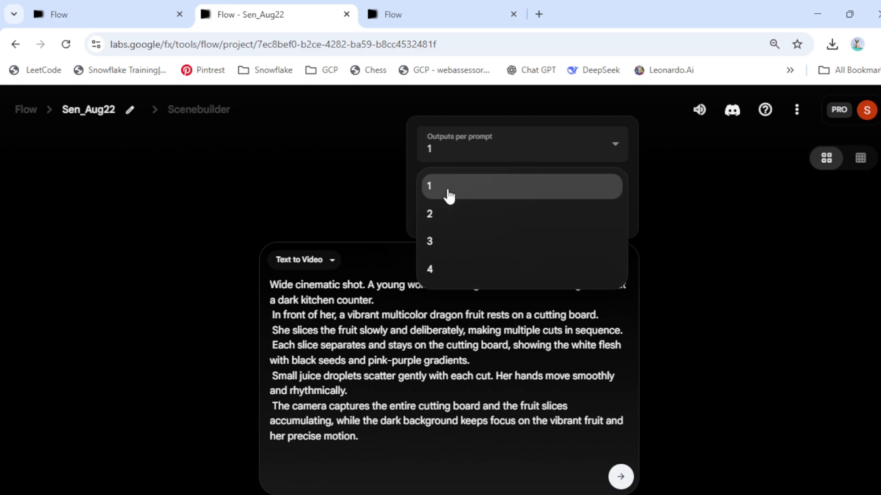
pyautogui.click(448, 193)
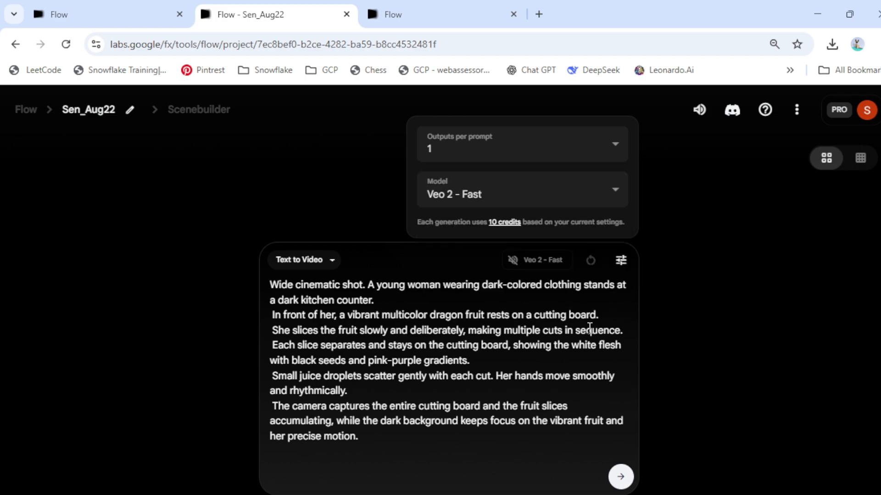
pyautogui.click(459, 147)
pyautogui.click(444, 271)
pyautogui.click(615, 145)
pyautogui.click(469, 185)
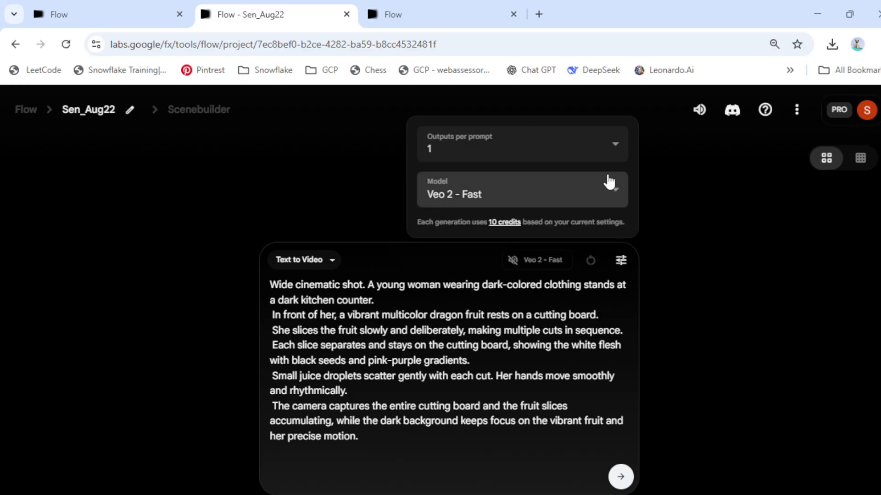
# Step: Try each Veo model option to compare credit costs and return to Veo 2 - Fast
pyautogui.click(455, 193)
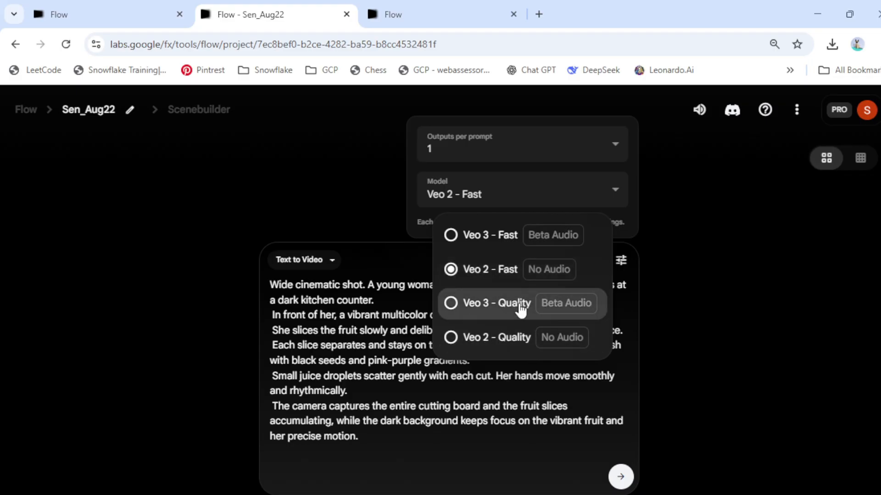
pyautogui.click(453, 304)
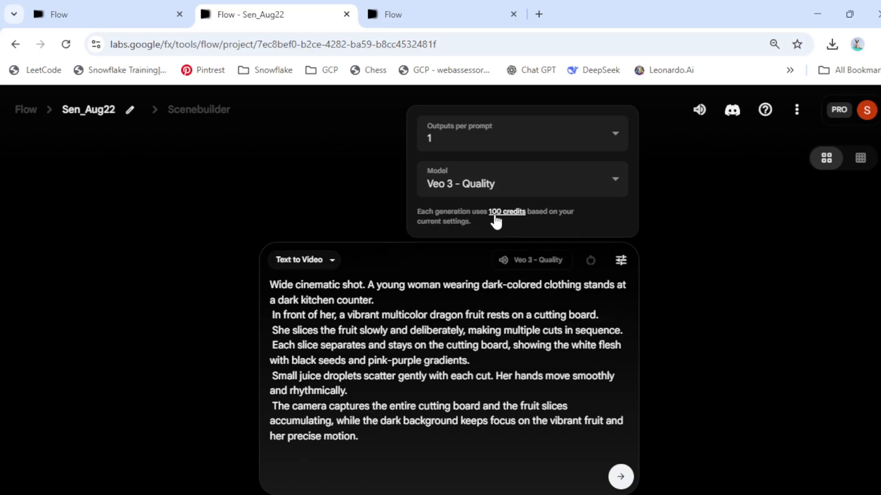
pyautogui.click(616, 184)
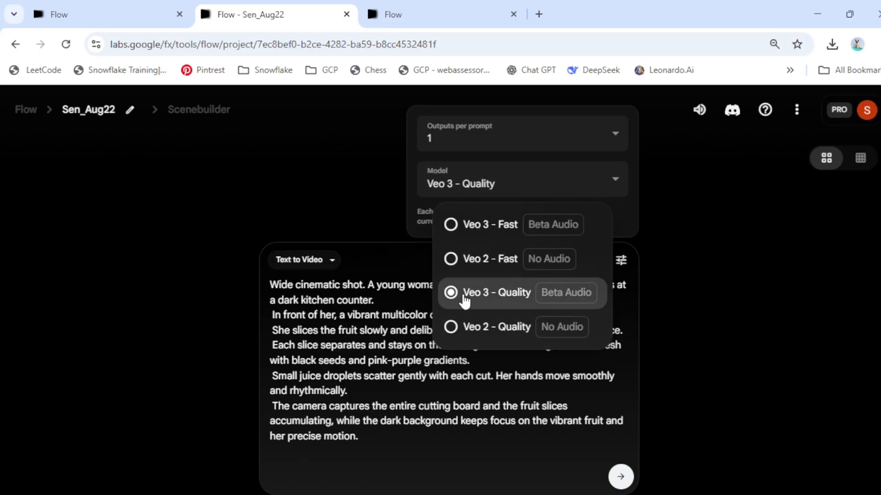
pyautogui.click(462, 327)
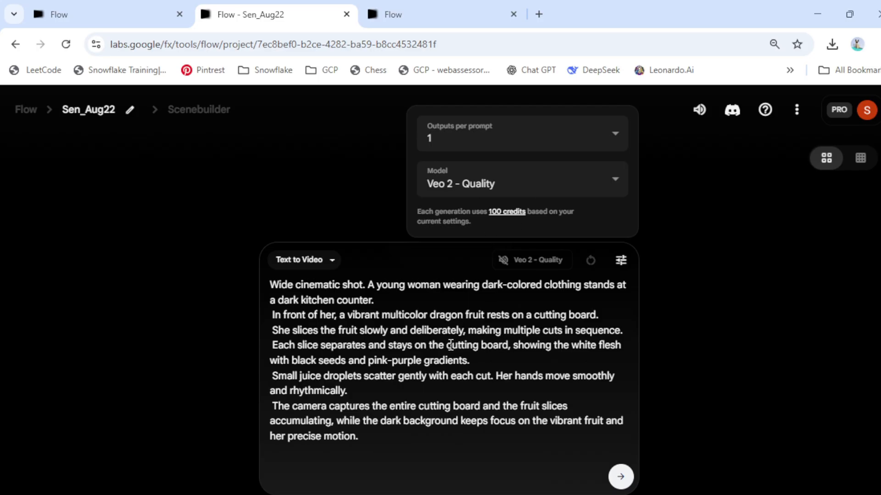
pyautogui.click(615, 183)
pyautogui.click(501, 229)
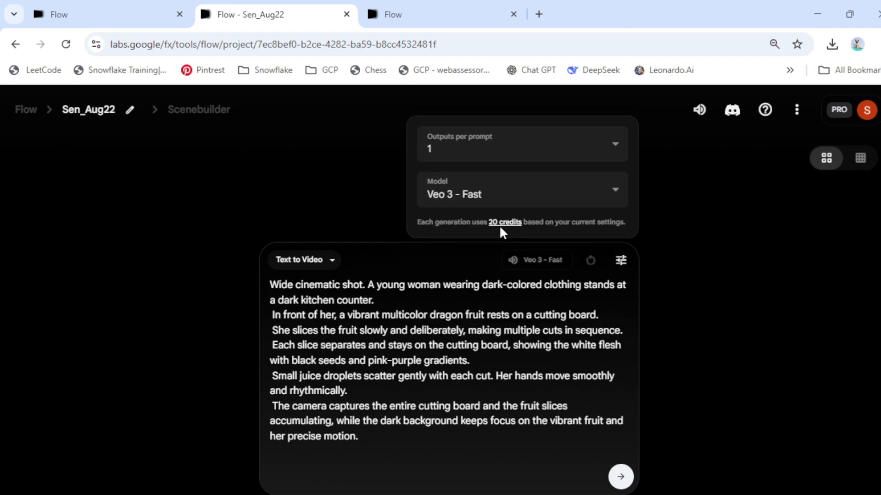
pyautogui.click(611, 188)
pyautogui.click(494, 271)
pyautogui.click(613, 195)
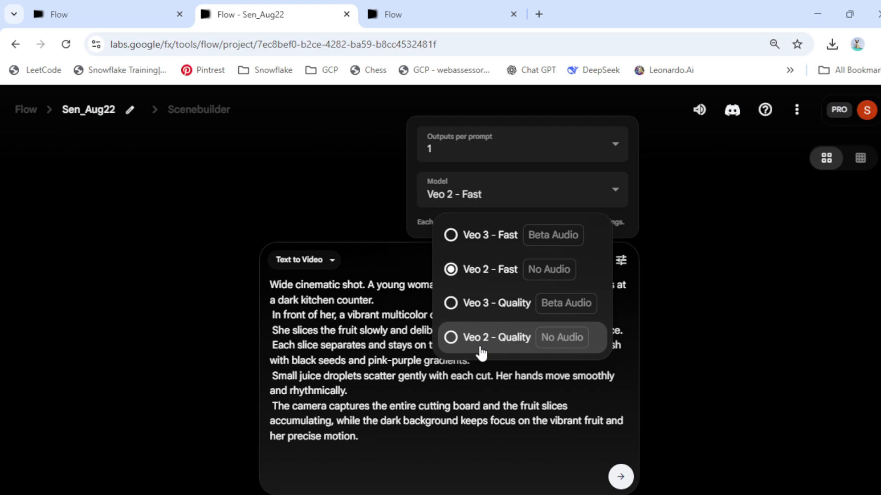
pyautogui.click(483, 271)
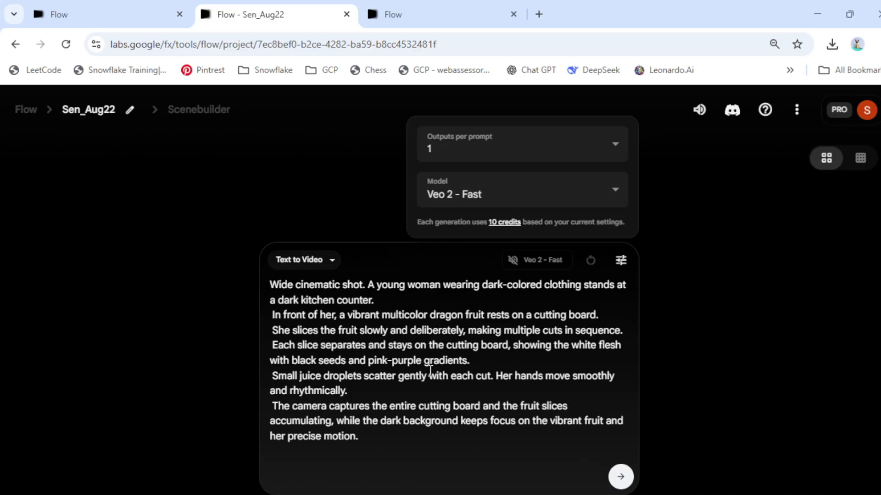
pyautogui.click(697, 364)
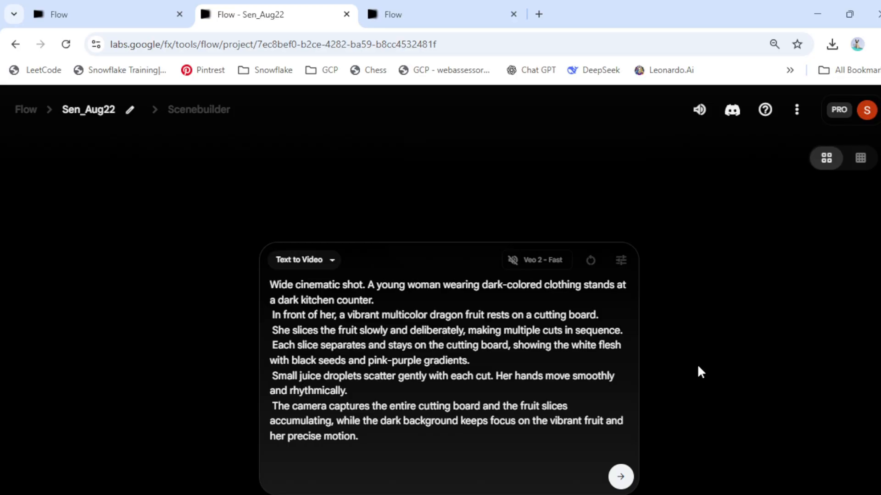
# Step: Generate the video from the dragon fruit prompt with Veo 2 - Fast
pyautogui.click(538, 260)
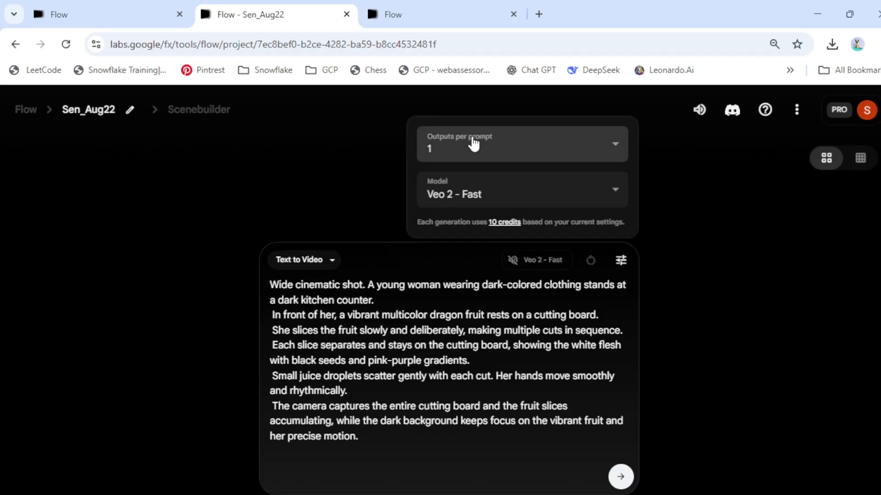
pyautogui.click(694, 253)
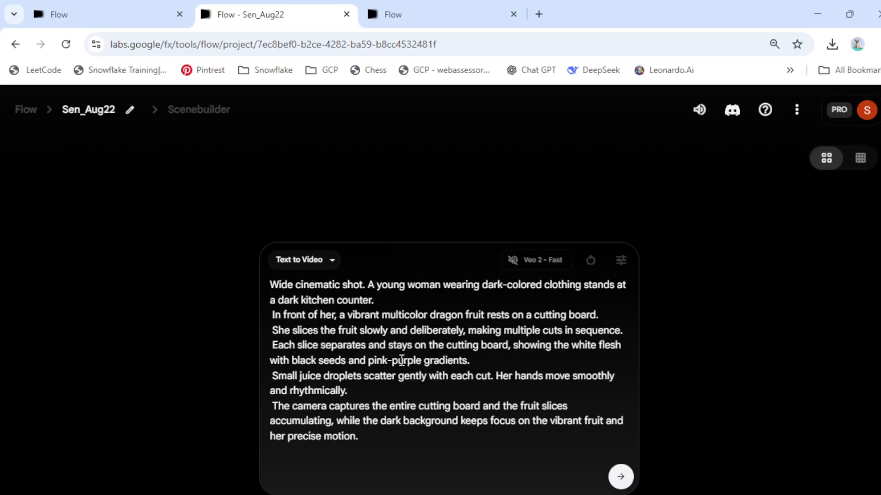
pyautogui.click(621, 477)
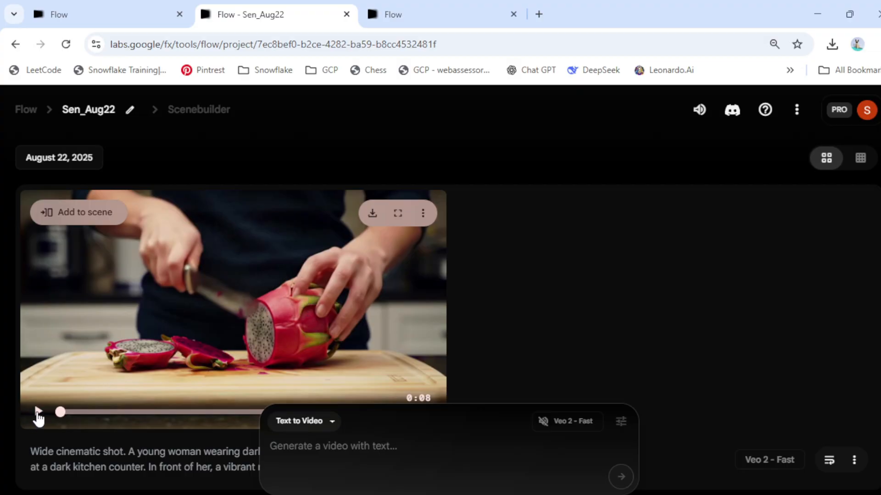
# Step: Play the generated dragon fruit video and paste a new prompt into the prompt box
pyautogui.click(38, 411)
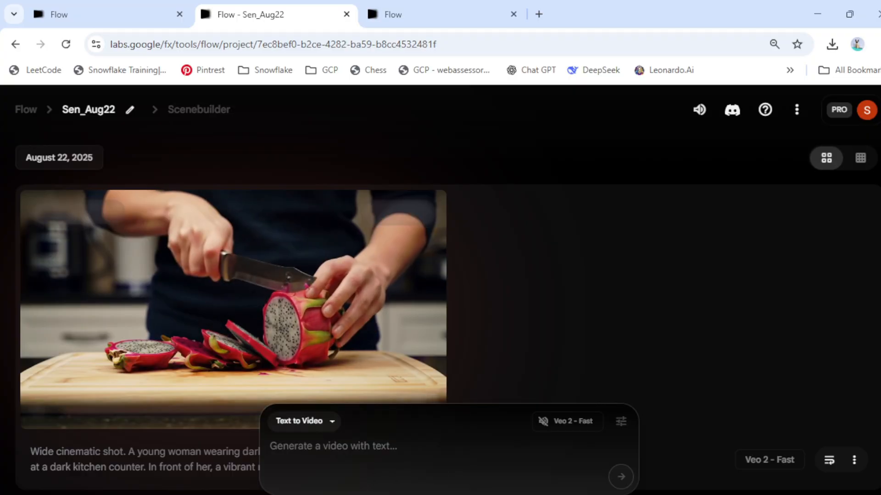
pyautogui.click(313, 450)
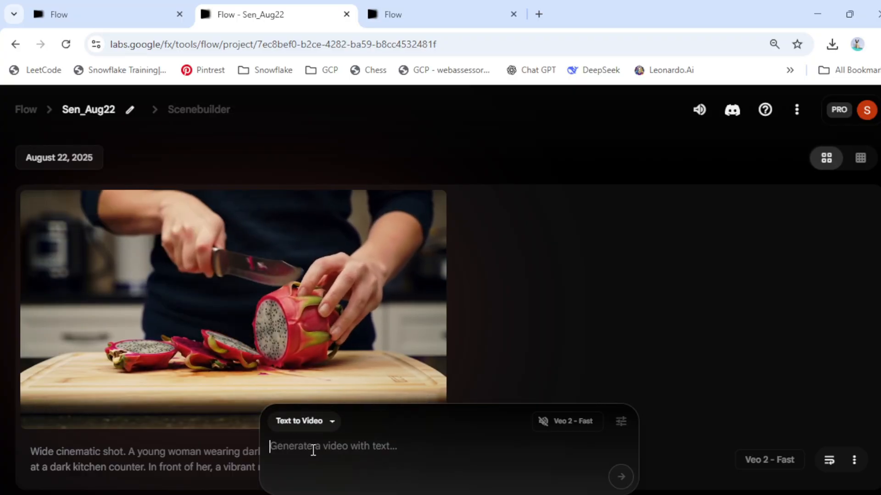
pyautogui.hotkey('ctrl', 'v')
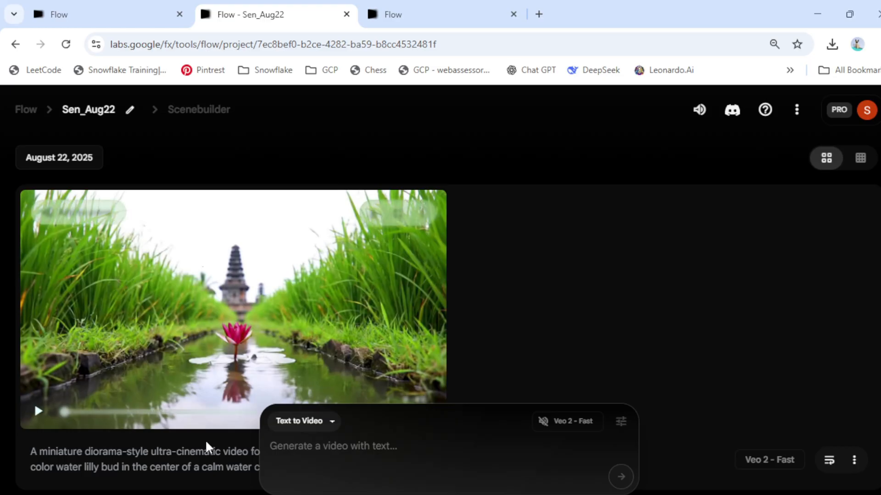
# Step: Look through the generation modes, switching to Frames to Video and back to Text to Video
pyautogui.moveTo(142, 350)
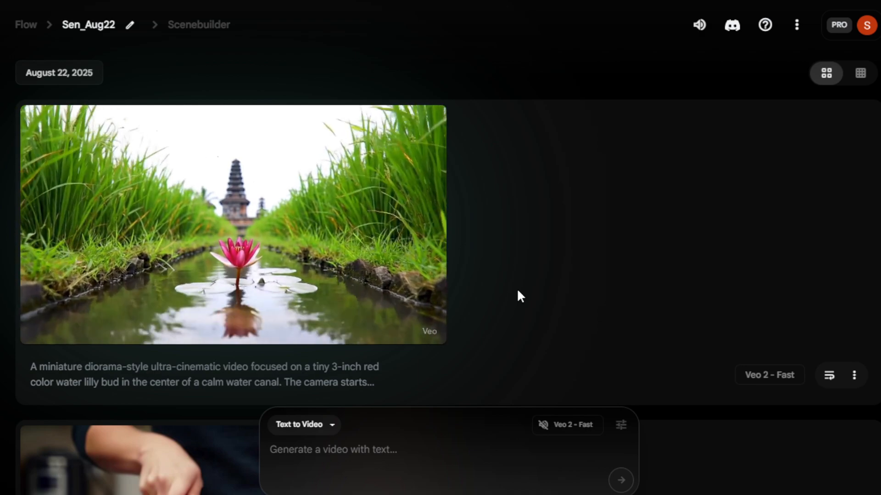
pyautogui.moveTo(84, 200)
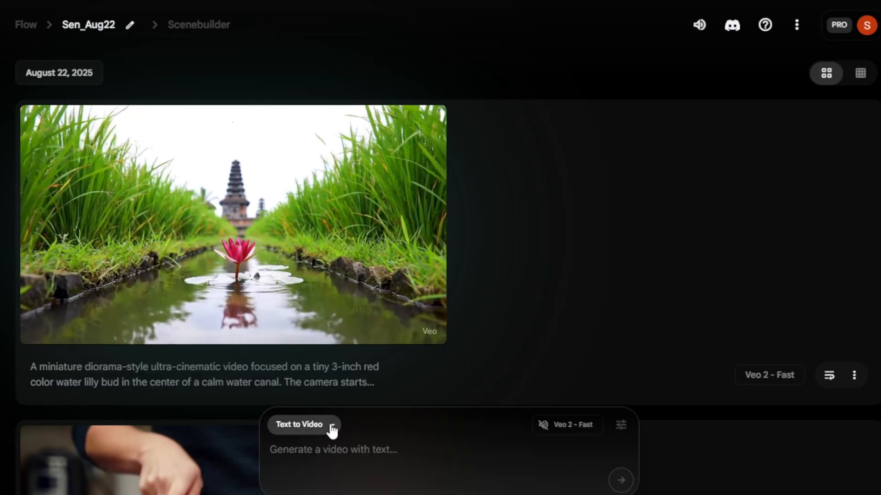
pyautogui.moveTo(291, 348)
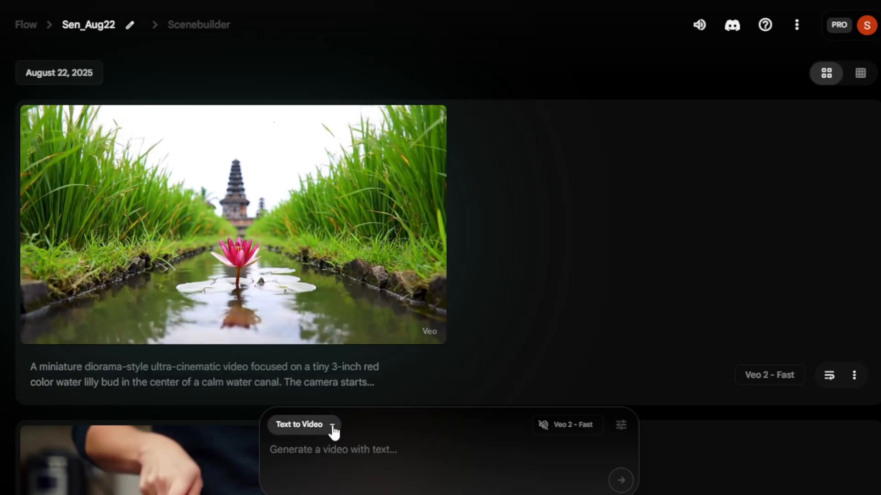
pyautogui.click(333, 428)
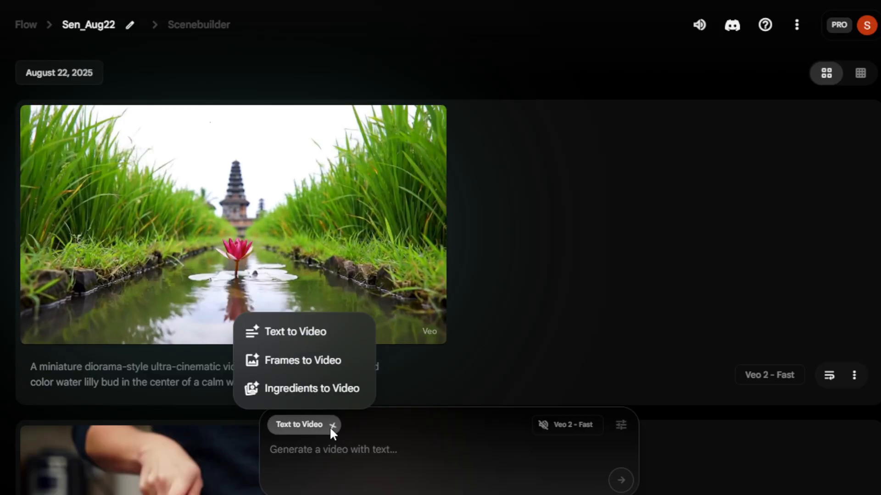
pyautogui.click(292, 372)
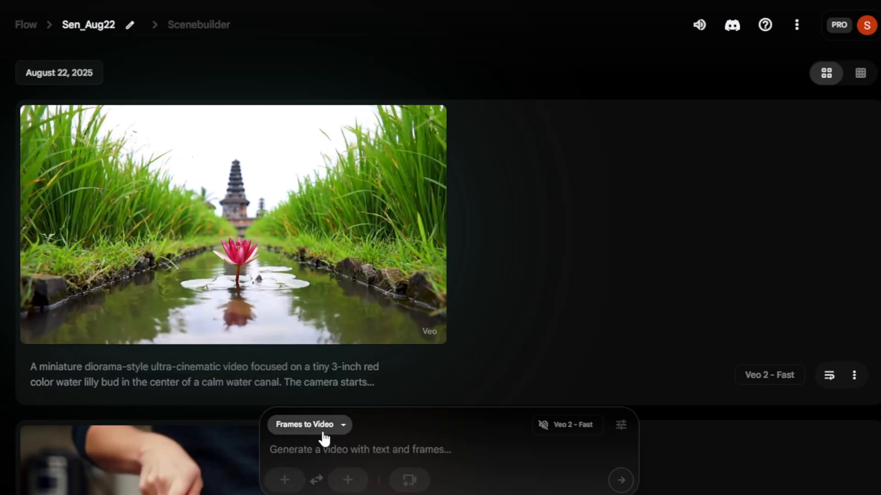
pyautogui.click(342, 426)
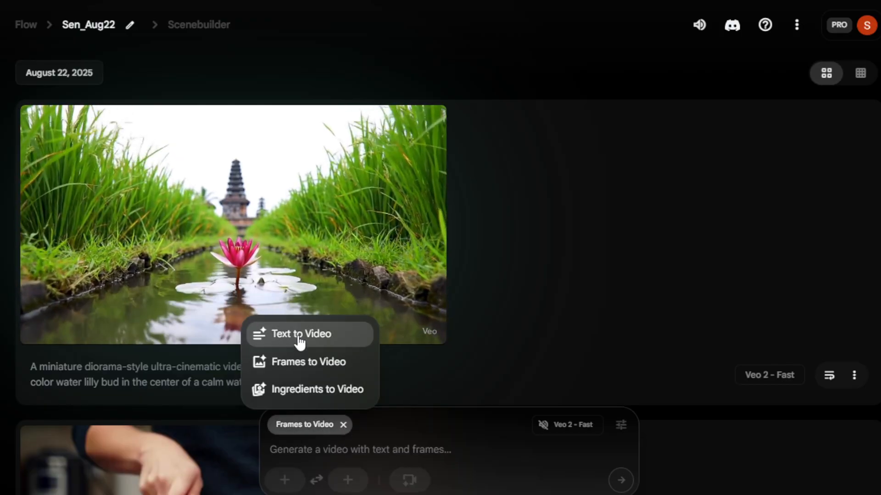
pyautogui.click(298, 338)
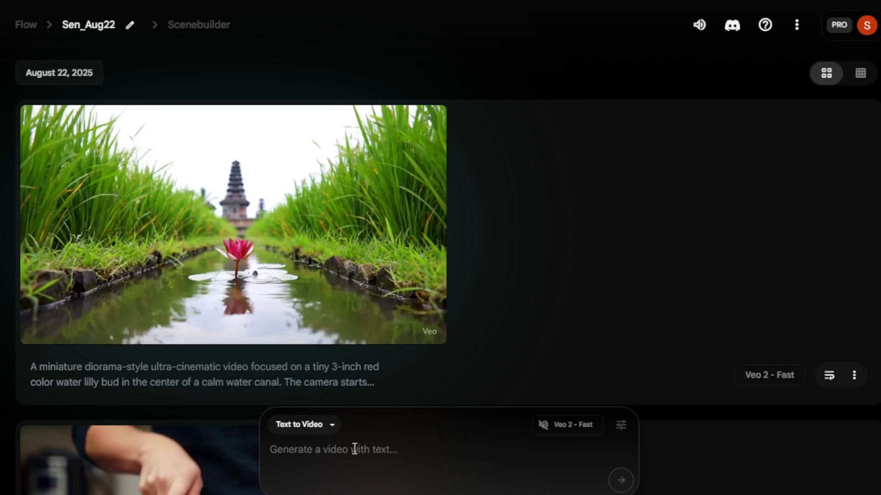
# Step: Paste the woman-and-kitten prompt, generate the video with Veo 2 - Fast, and play the result
pyautogui.click(354, 450)
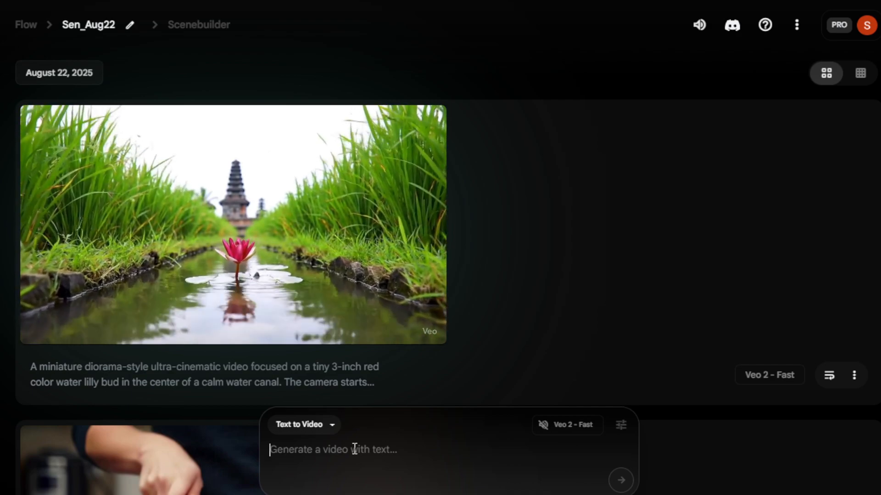
pyautogui.write('A beautiful young Indian woman with fair, glowing skin, soft expressive eyes, and long silky black hair,  wearing a simple pastel-colored saree, gently lifts a tiny fluffy kitten in her hands.  She slowly brings the kitten close to her face, touching her nose to the kitten’s nose with a soft, heartfelt smile.  The background is softly blurred bokeh lights, giving a dreamy cinematic vibe.  Natural sunlight highlights her delicate features and the kitten’s tiny whiskers.  The kitten is white with faint orange patches, its tiny paws resting on her hand.  Camera Style: Ultra-realistic 8K close-up shot, soft depth of field, smooth focus transition from her eyes to the kitten’s nose, with warm pastel tones and gentle soft lighting.  The mood is pure, heartwarming, and serene')
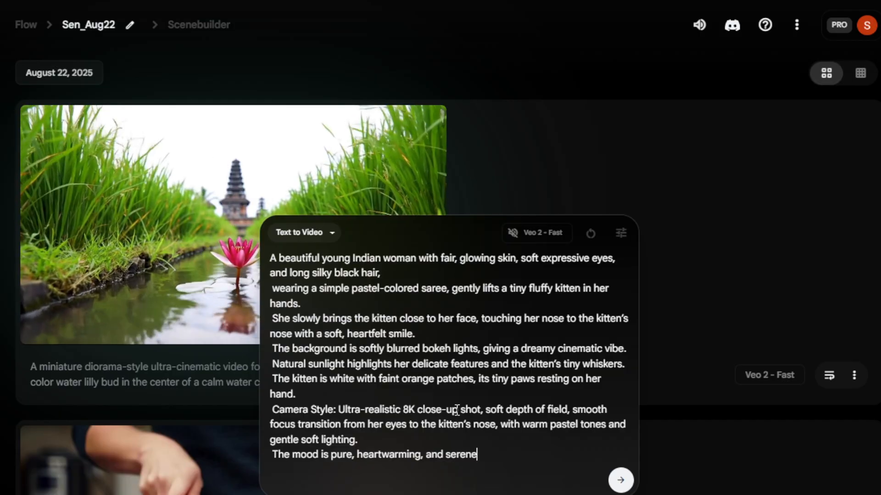
pyautogui.click(621, 482)
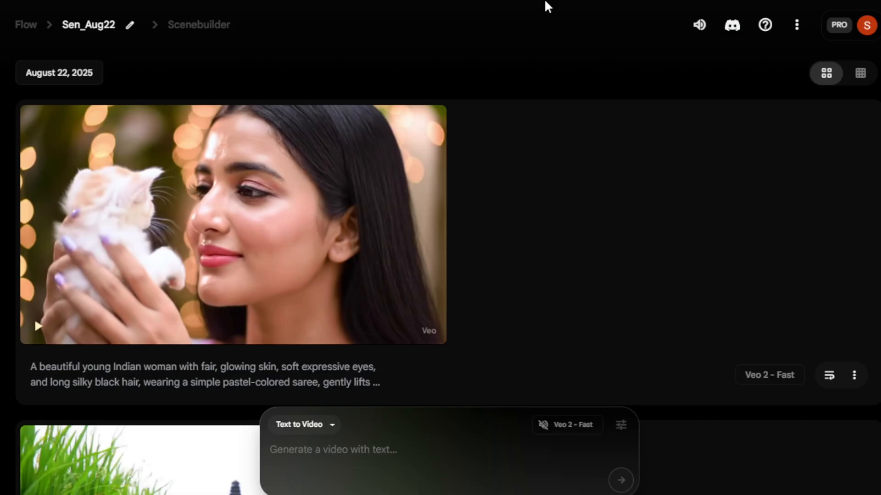
pyautogui.moveTo(256, 210)
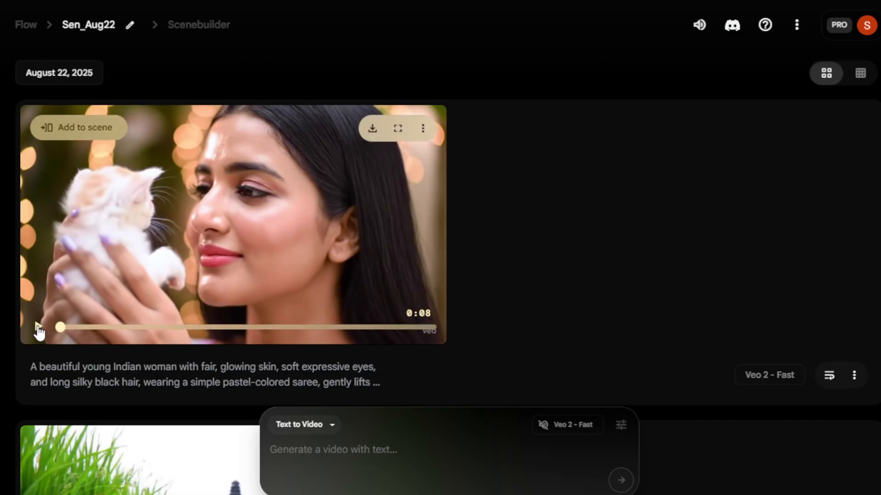
pyautogui.click(39, 327)
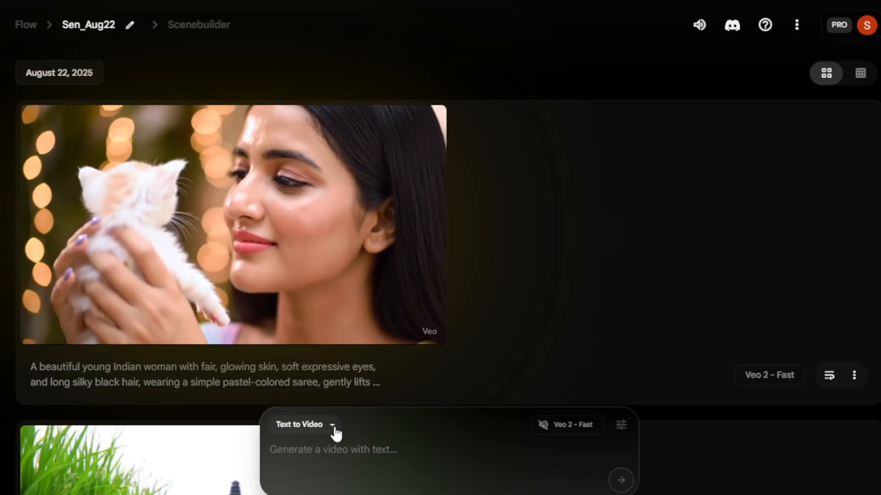
# Step: Switch the generation mode from Text to Video to Frames to Video
pyautogui.click(334, 426)
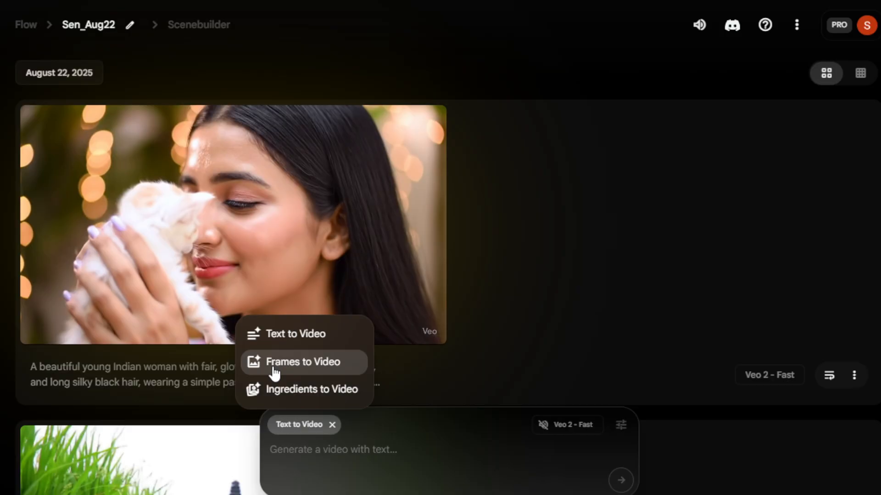
pyautogui.click(274, 367)
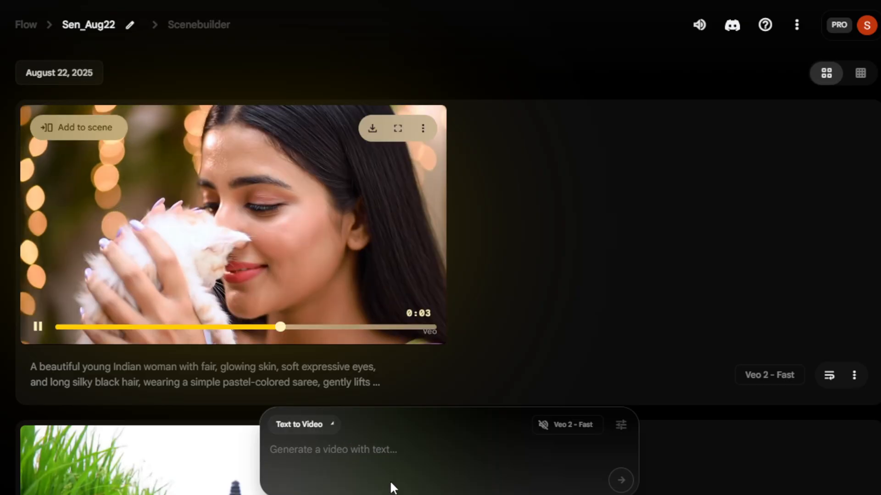
pyautogui.scroll(-7, 312, 486)
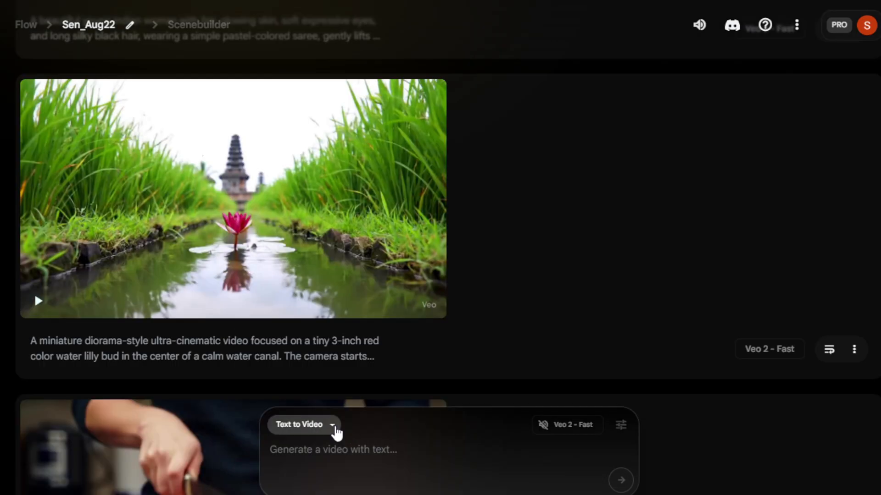
pyautogui.click(332, 425)
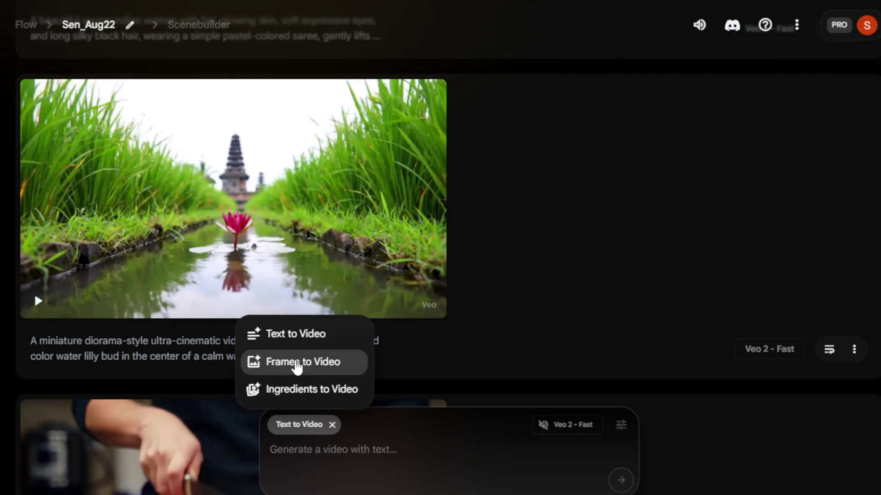
pyautogui.click(297, 364)
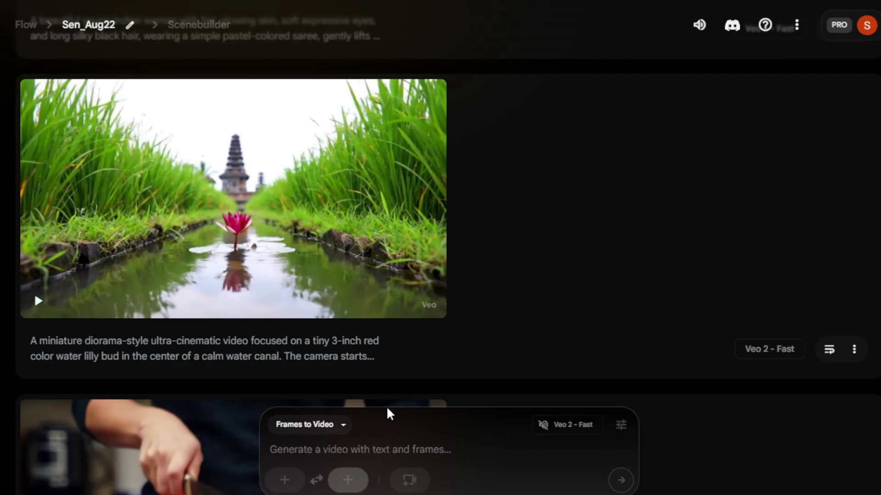
# Step: Upload the woman-and-kitten image as the starting frame and crop and save it
pyautogui.click(288, 479)
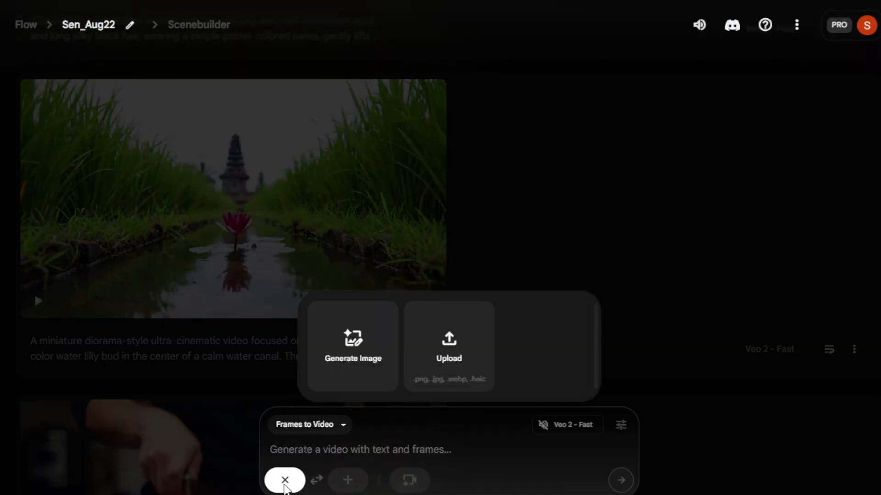
pyautogui.click(362, 352)
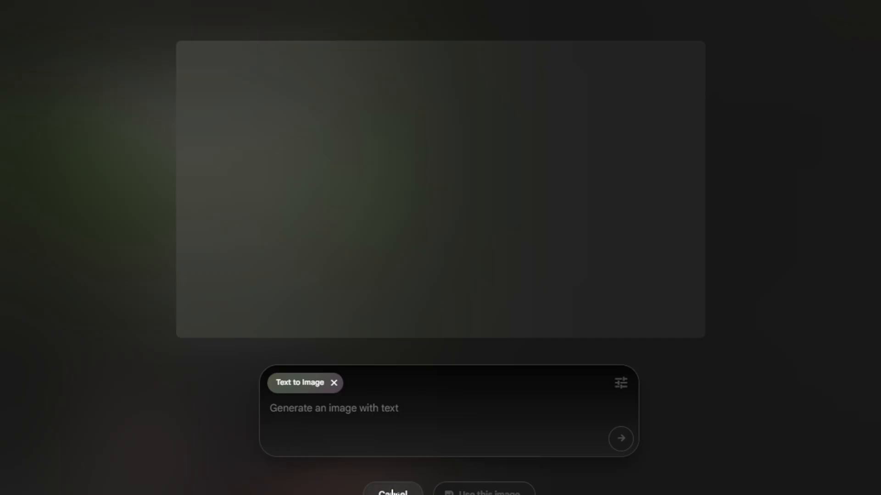
pyautogui.click(391, 492)
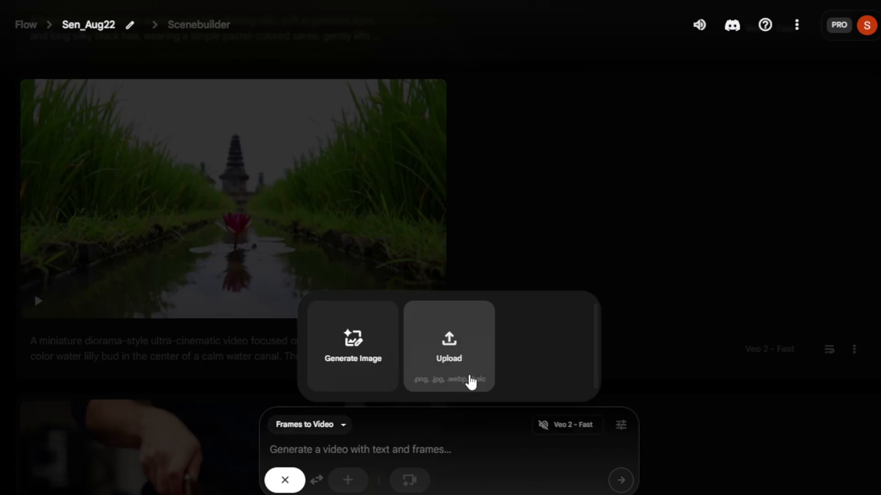
pyautogui.click(464, 363)
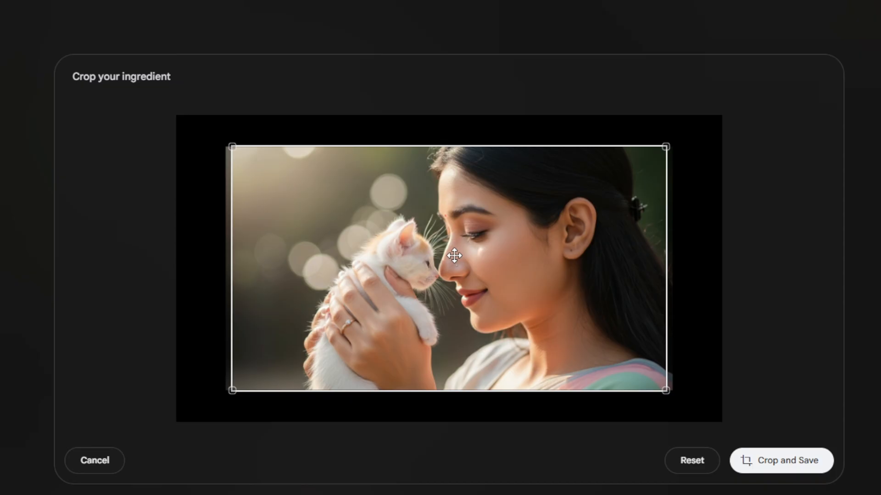
pyautogui.moveTo(232, 391); pyautogui.dragTo(293, 450)
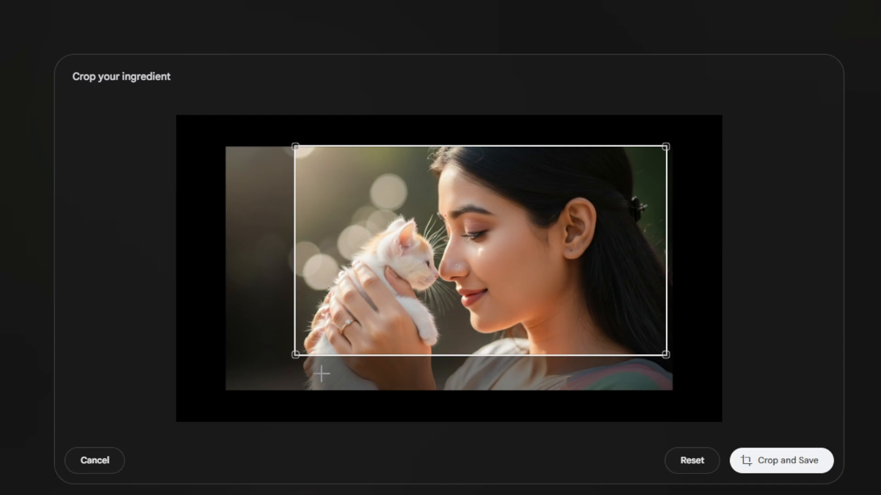
pyautogui.moveTo(301, 358); pyautogui.dragTo(238, 384)
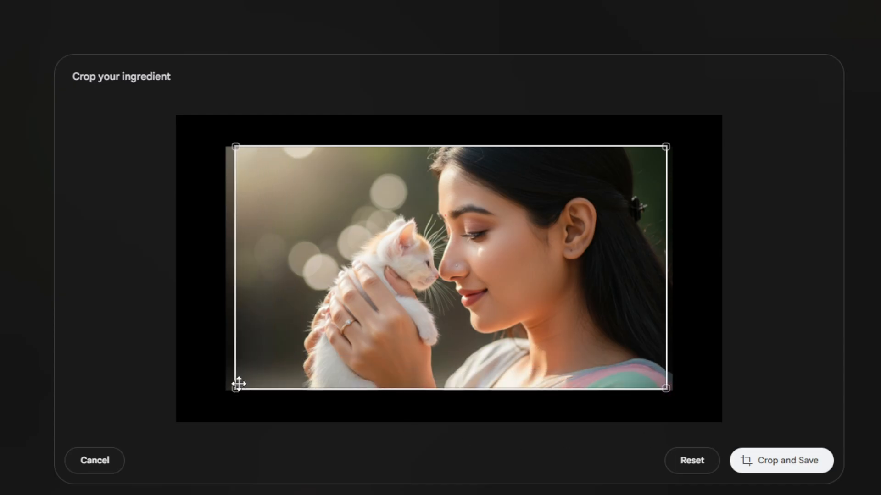
pyautogui.click(778, 460)
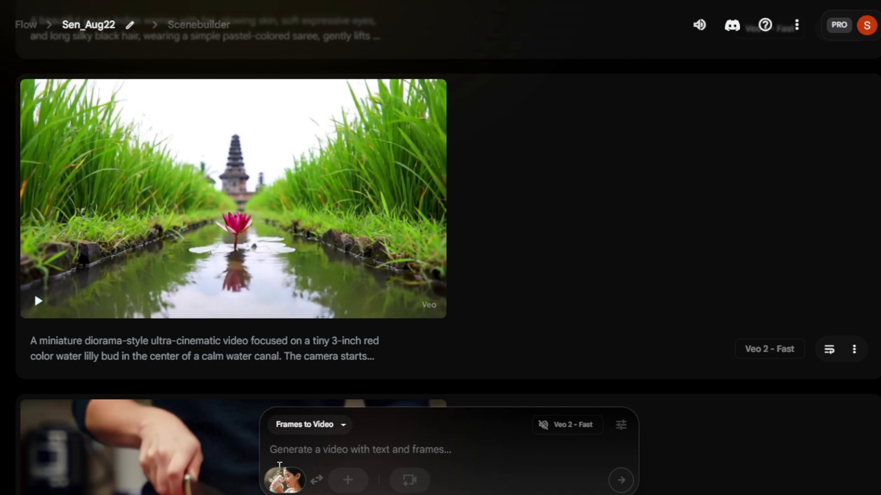
# Step: Paste the woman-and-kitten prompt, generate a Frames to Video clip from the starting frame, and play it
pyautogui.moveTo(284, 479)
pyautogui.scroll(3, 553, 379)
pyautogui.scroll(3, 314, 118)
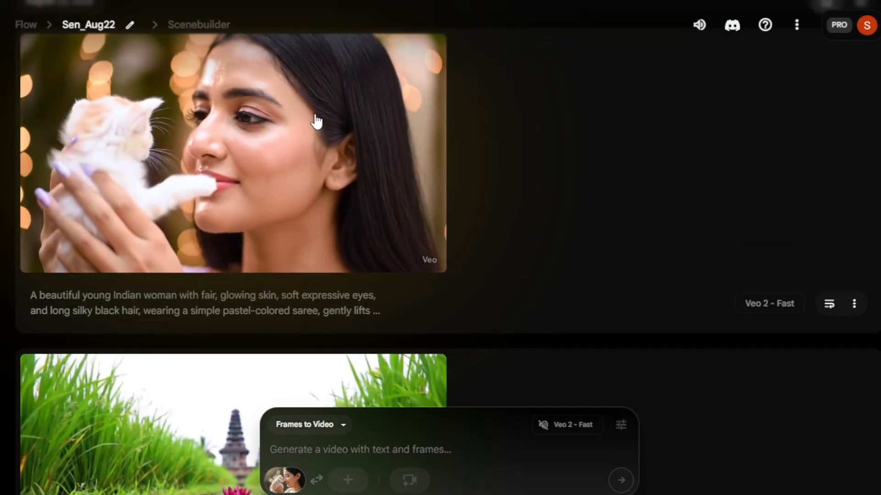
pyautogui.moveTo(281, 149)
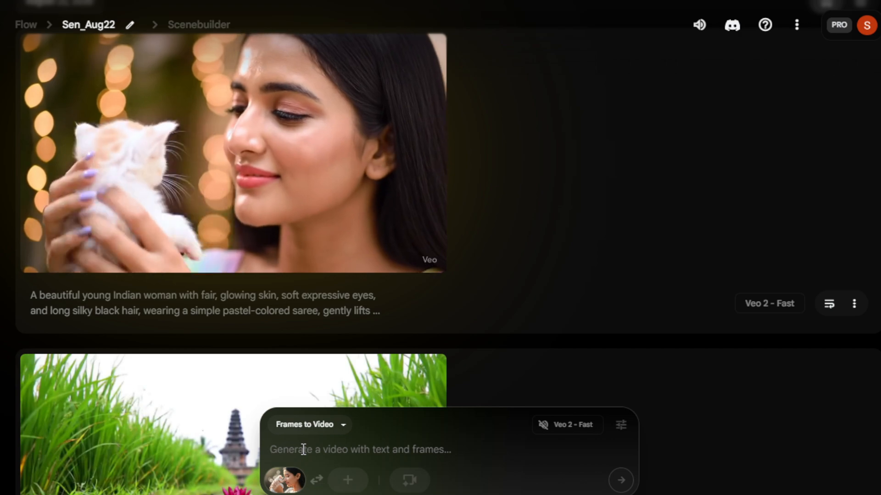
pyautogui.click(303, 450)
pyautogui.write('A beautiful young Indian woman with fair, glowing skin, soft expressive eyes, and long silky black hair,  wearing a simple pastel-colored saree, gently lifts a tiny fluffy kitten in her hands.  She slowly brings the kitten close to her face, touching her nose to the kitten’s nose with a soft, heartfelt smile.  The background is softly blurred bokeh lights, giving a dreamy cinematic vibe.  Natural sunlight highlights her delicate features and the kitten’s tiny whiskers.  The kitten is white with faint orange patches, its tiny paws resting on her hand.  Camera Style: Ultra-realistic 8K close-up shot, soft depth of field, smooth focus transition from her eyes to the kitten’s nose, with warm pastel tones and gentle soft lighting.  The mood is pure, heartwarming, and serene')
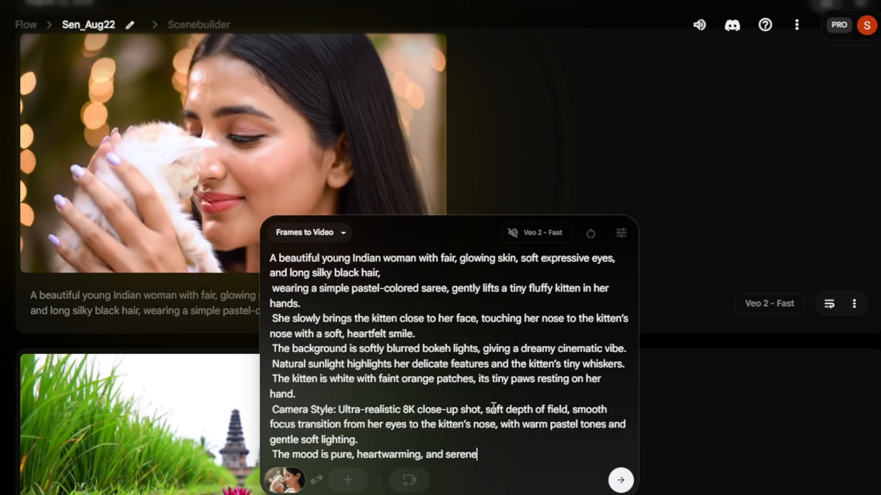
pyautogui.click(621, 479)
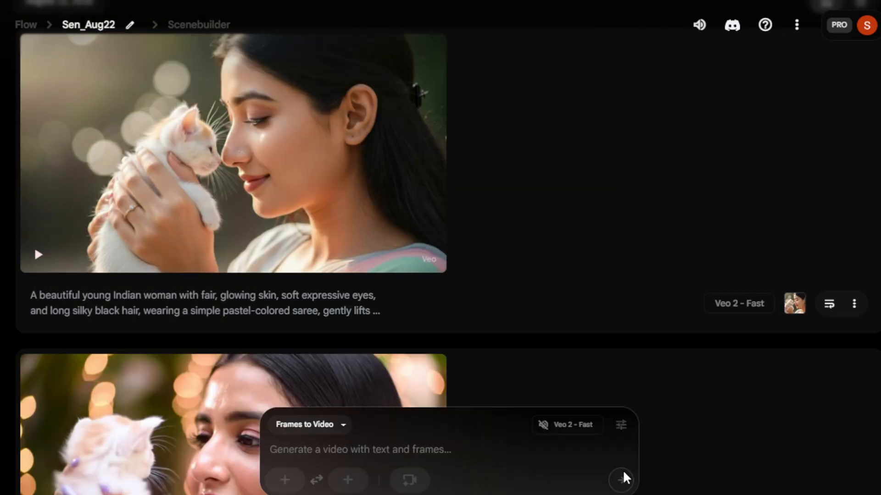
pyautogui.moveTo(27, 272)
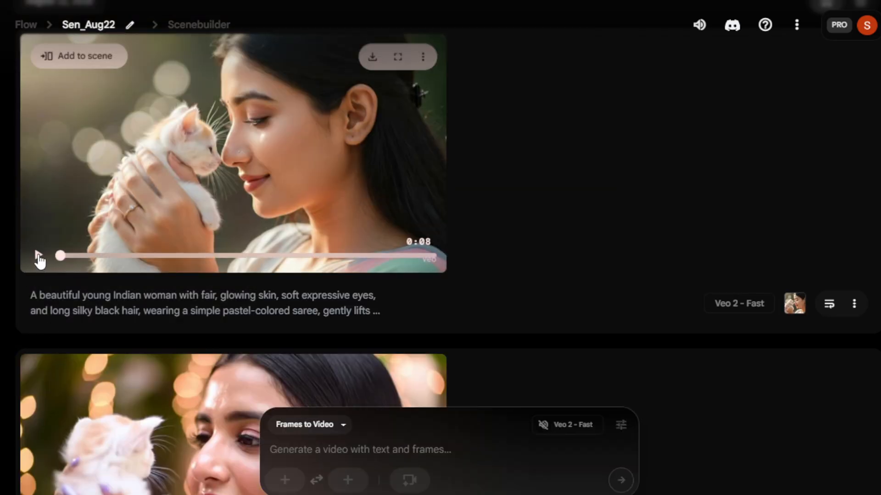
pyautogui.click(38, 256)
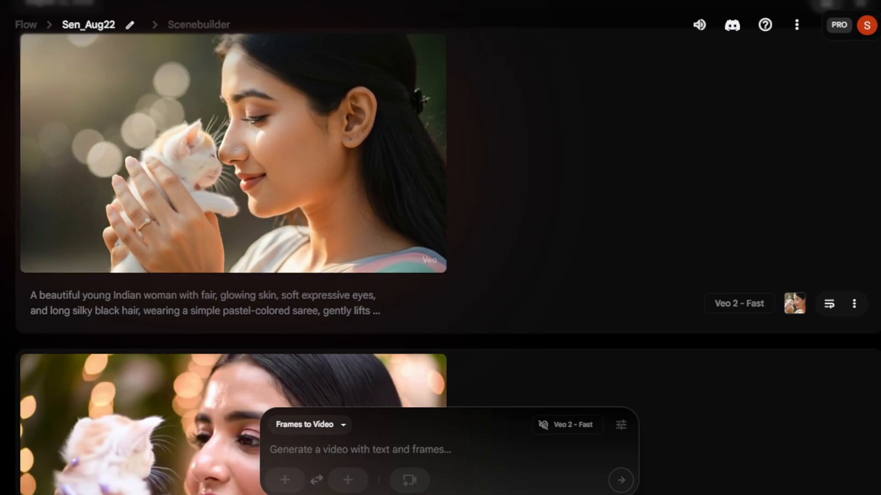
# Step: Generate a clip from the prompt 'women holding a kitten' with the Jib down camera motion and play it
pyautogui.click(410, 481)
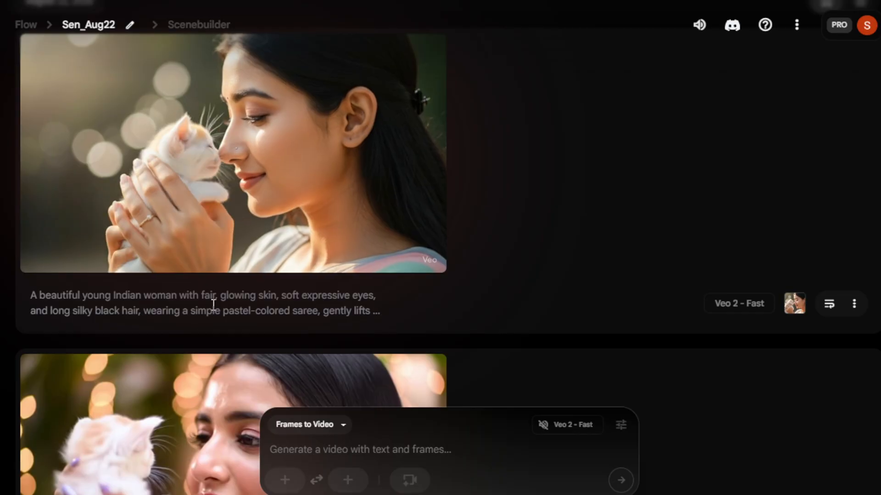
pyautogui.moveTo(298, 226)
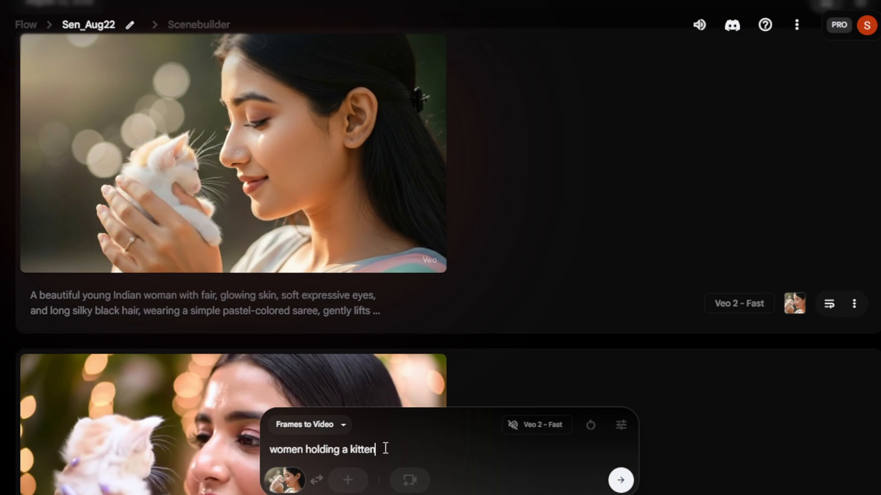
pyautogui.hotkey('ctrl', 'a')
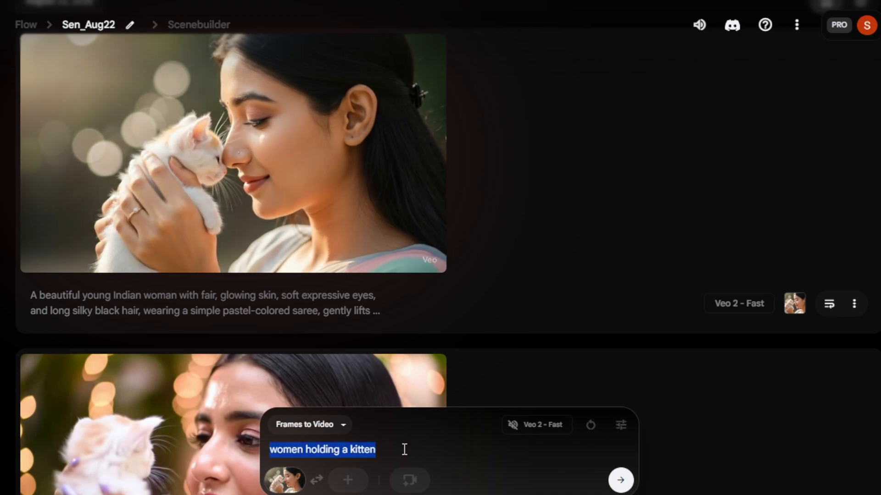
pyautogui.click(410, 480)
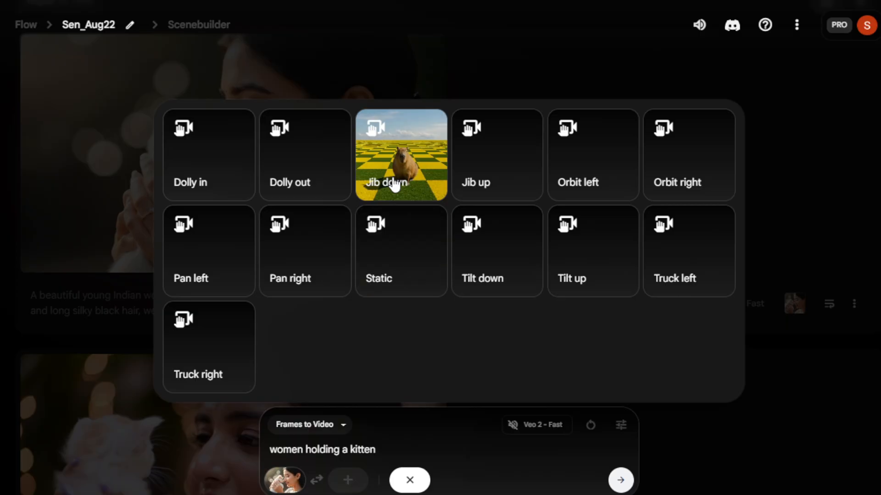
pyautogui.click(394, 185)
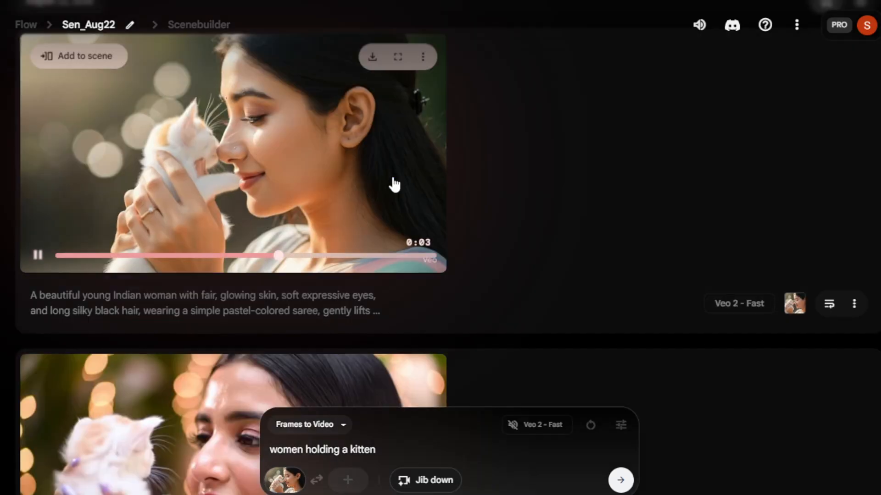
pyautogui.click(621, 480)
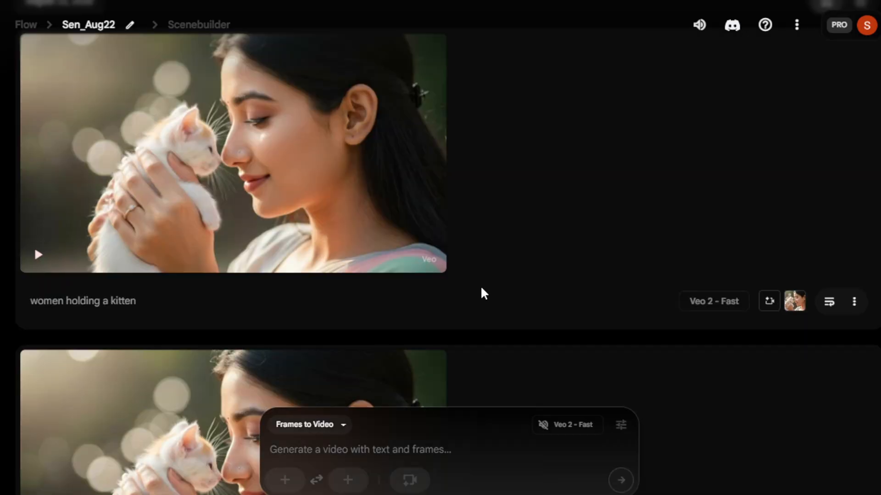
pyautogui.moveTo(329, 170)
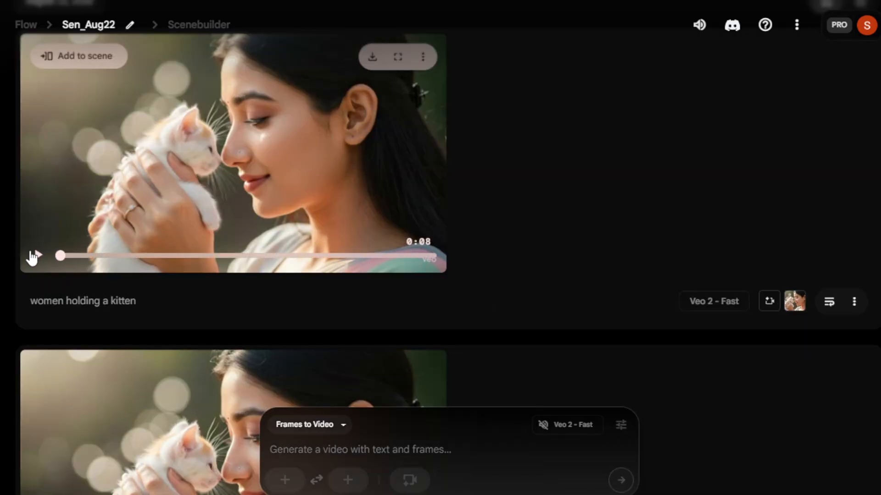
pyautogui.click(37, 256)
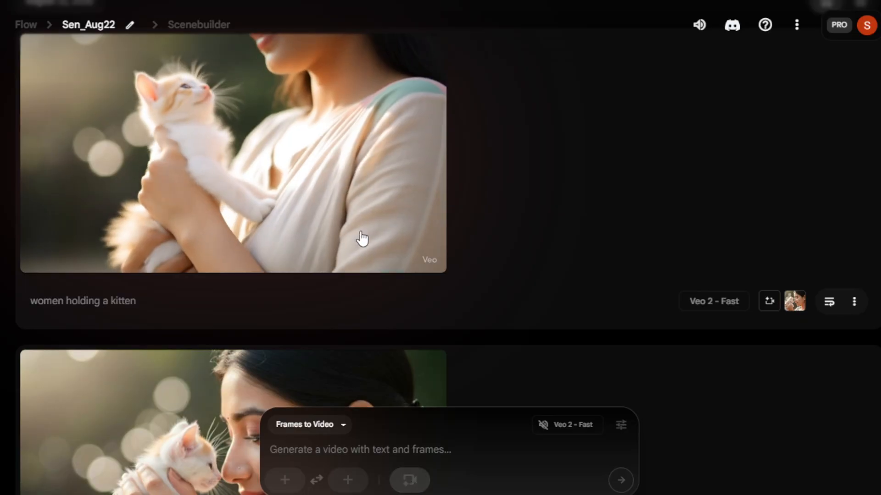
# Step: Switch the generation mode to Ingredients to Video
pyautogui.moveTo(395, 136)
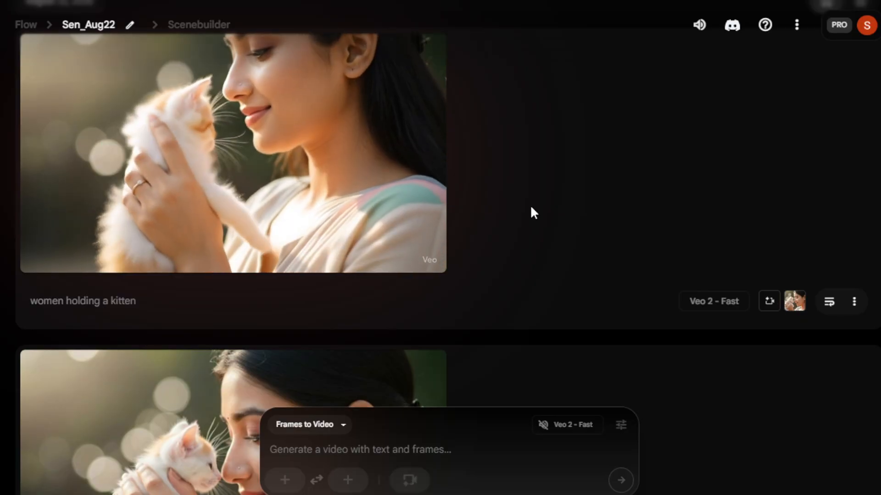
pyautogui.click(343, 425)
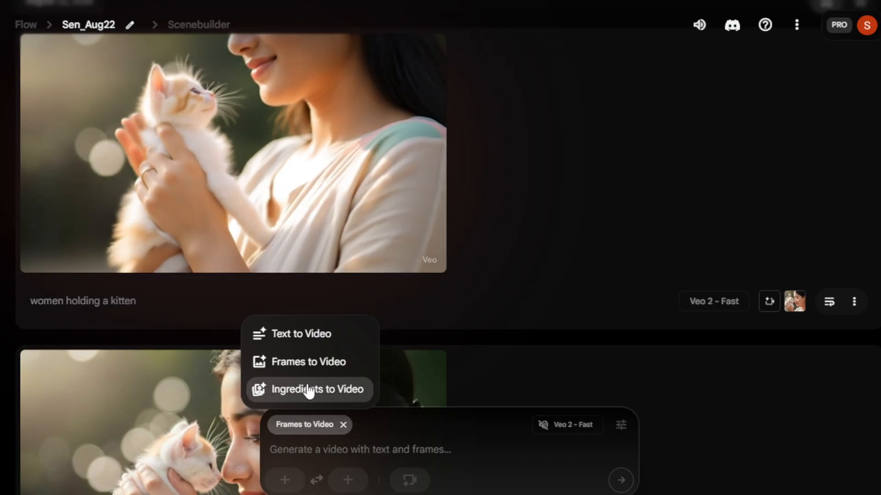
pyautogui.click(304, 391)
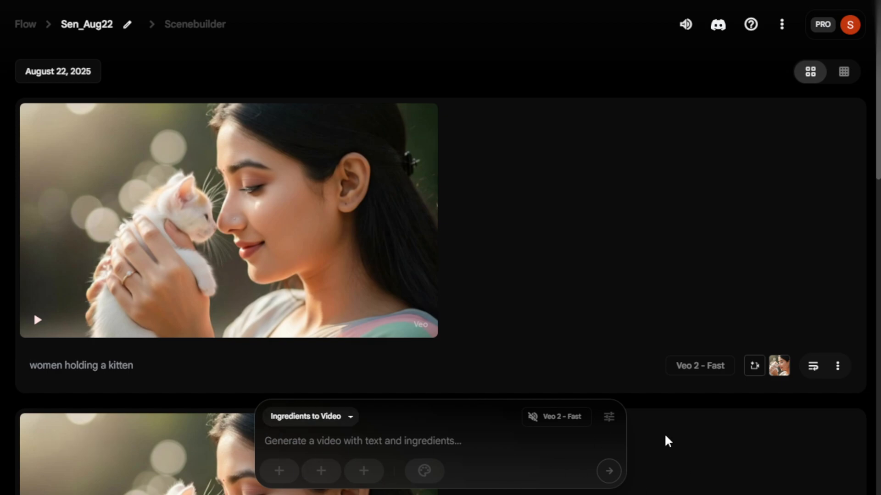
pyautogui.click(348, 418)
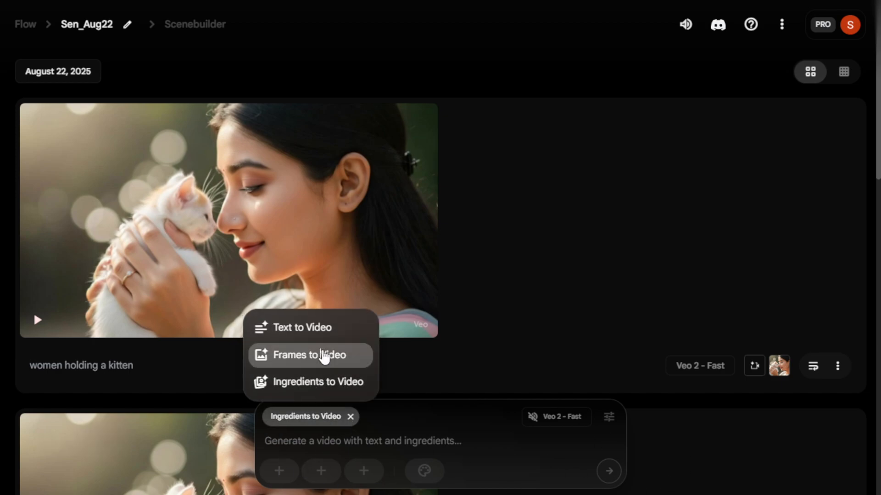
pyautogui.click(323, 356)
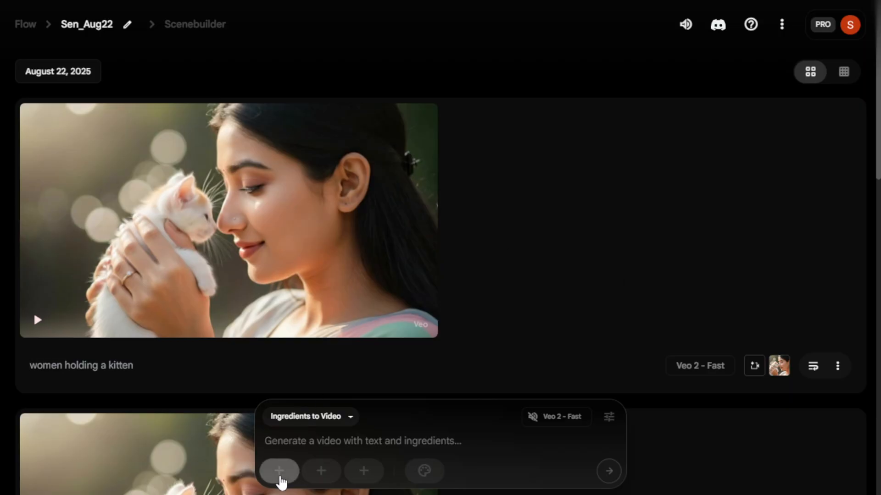
# Step: Upload the teacup image as the first ingredient, shrink the crop around the cup, and save the crop
pyautogui.click(279, 477)
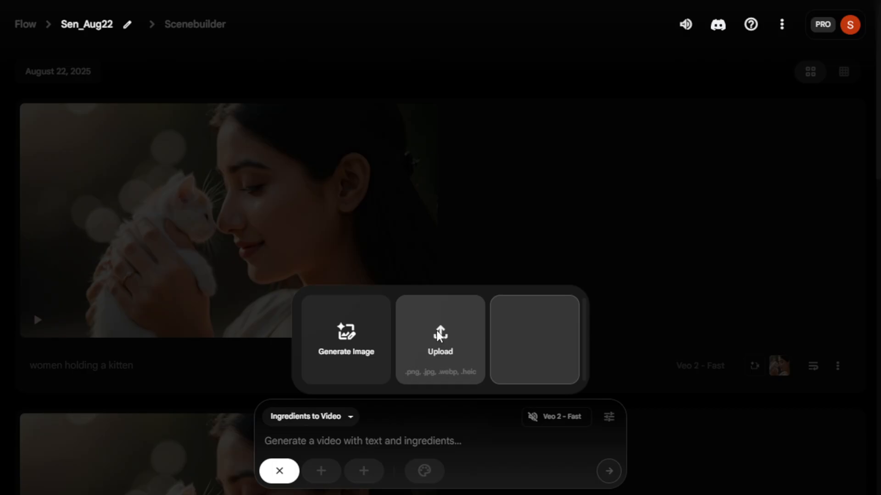
pyautogui.click(438, 362)
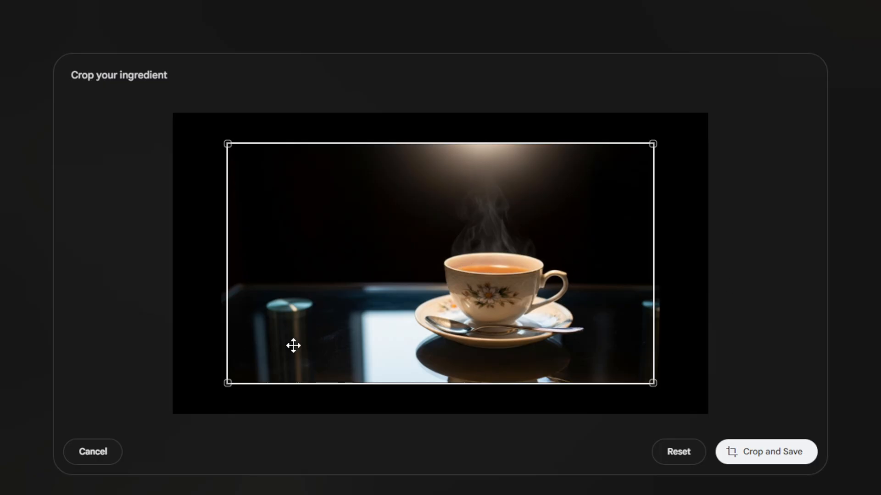
pyautogui.moveTo(228, 382); pyautogui.dragTo(373, 374)
pyautogui.moveTo(536, 232); pyautogui.dragTo(520, 315)
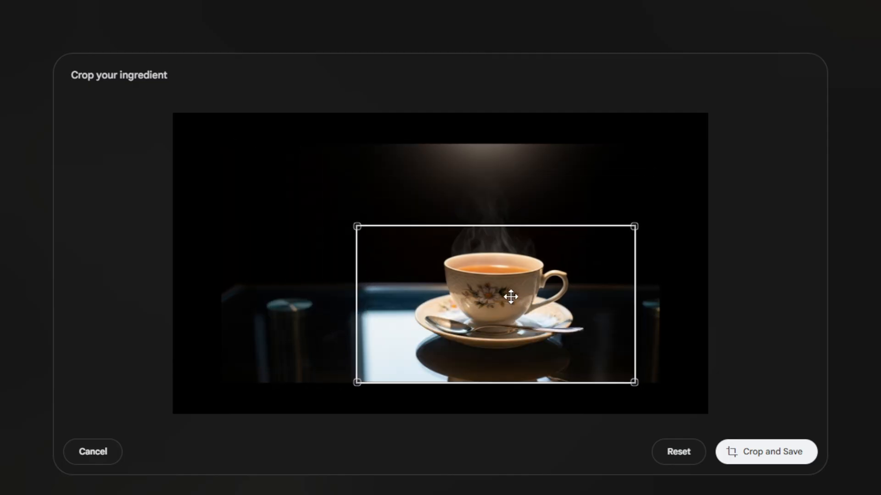
pyautogui.click(781, 452)
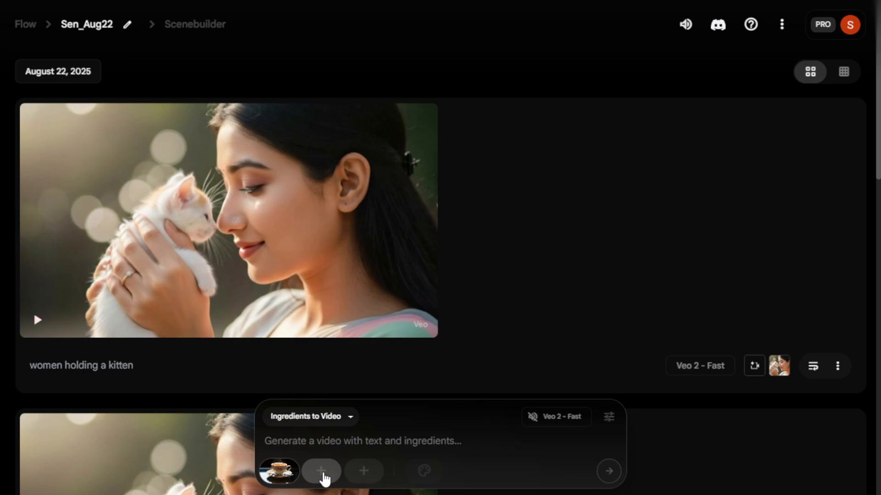
# Step: Upload the woman-in-saree image as the second ingredient and crop and save it
pyautogui.click(321, 471)
pyautogui.click(385, 347)
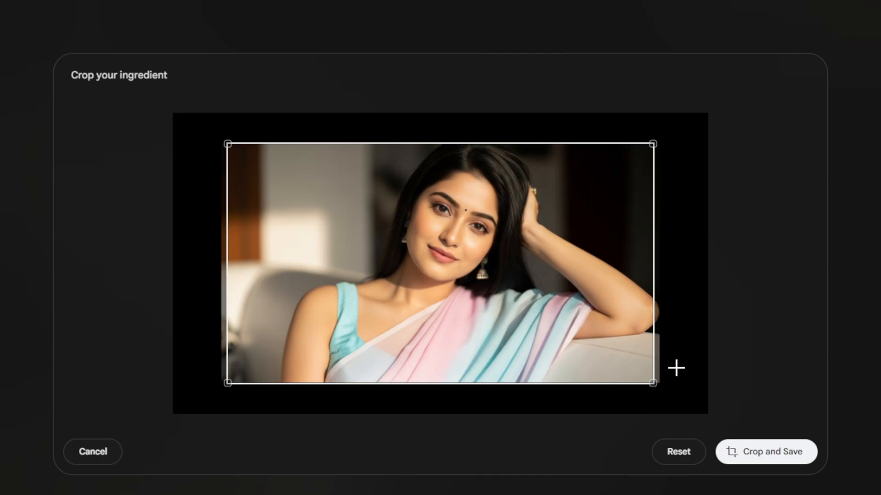
pyautogui.click(753, 456)
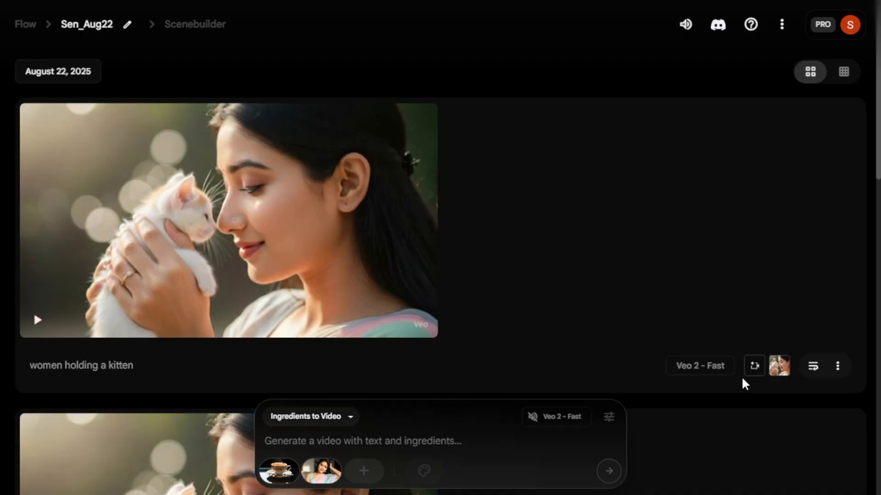
# Step: Paste the prompt 'Women drinking tea from the cup', generate an Ingredients to Video clip, and play it
pyautogui.moveTo(279, 471)
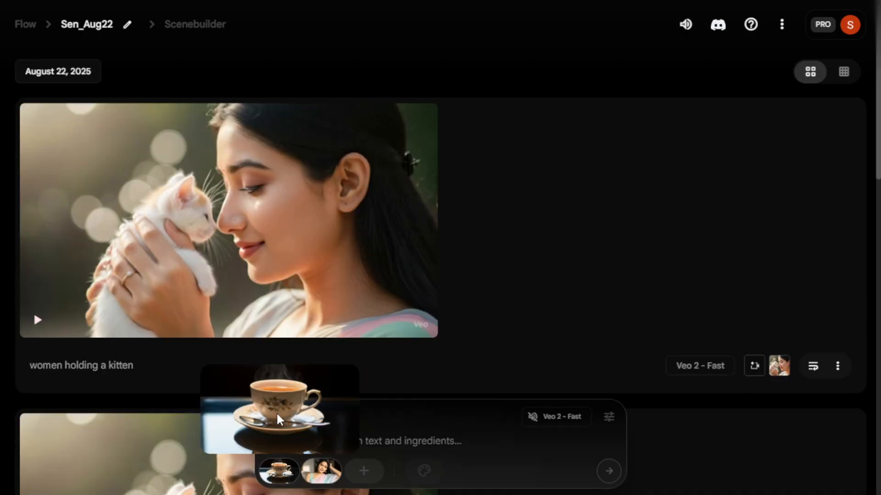
pyautogui.moveTo(320, 472)
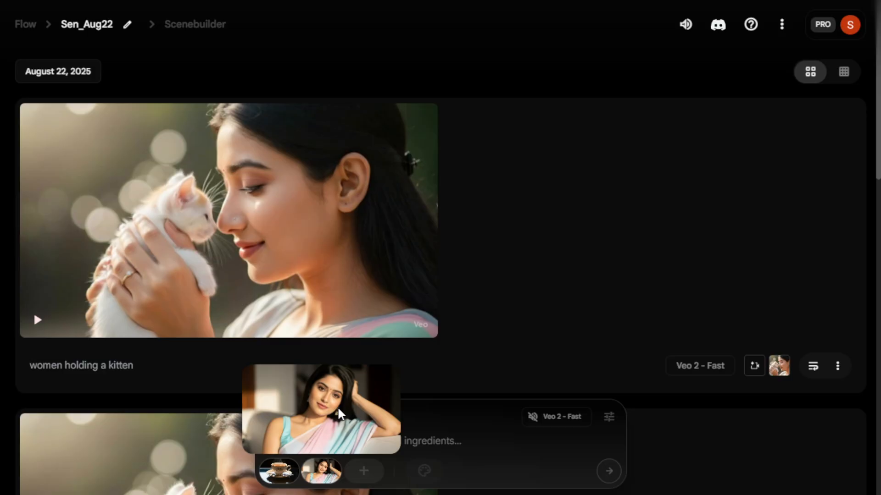
pyautogui.click(427, 445)
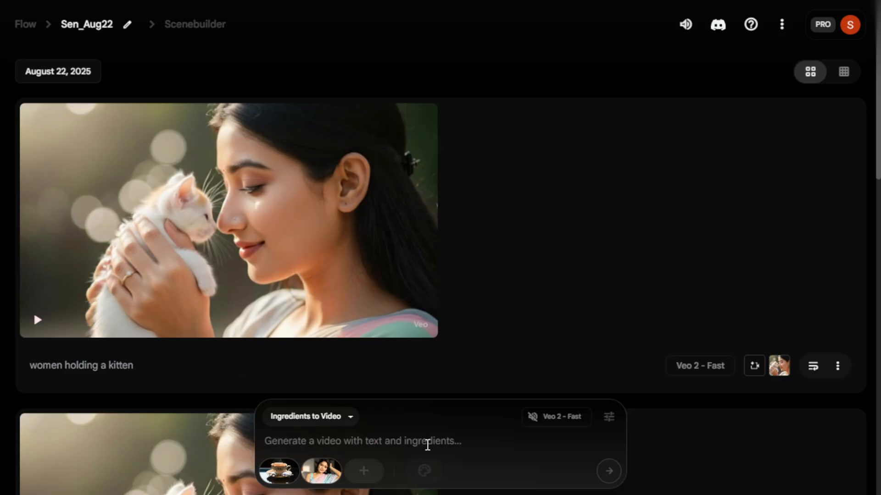
pyautogui.write('Women drinking tea from the cup')
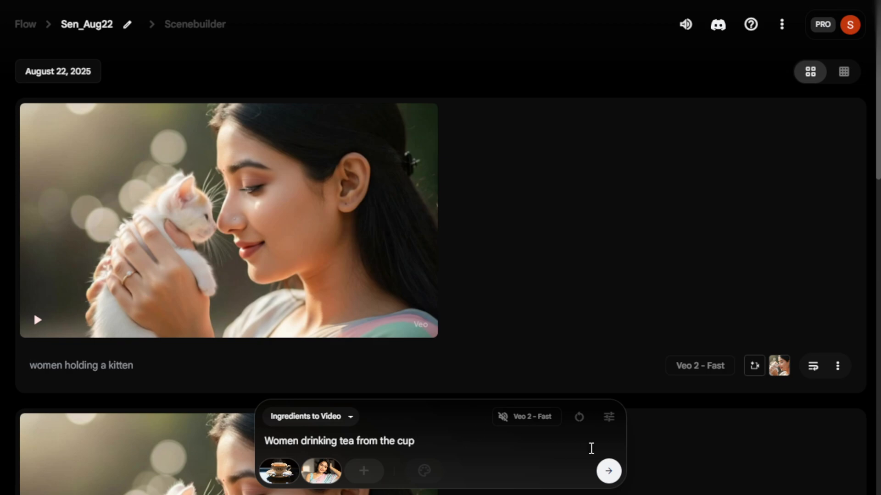
pyautogui.click(609, 471)
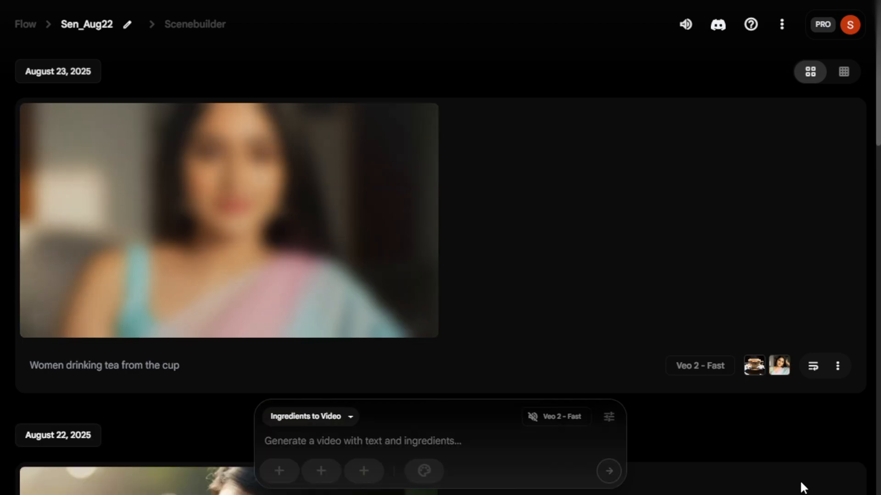
pyautogui.moveTo(330, 297)
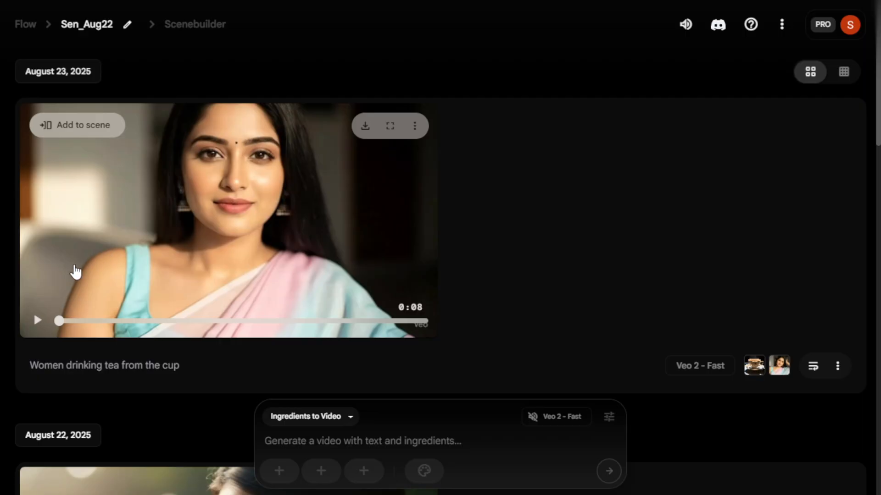
pyautogui.click(38, 319)
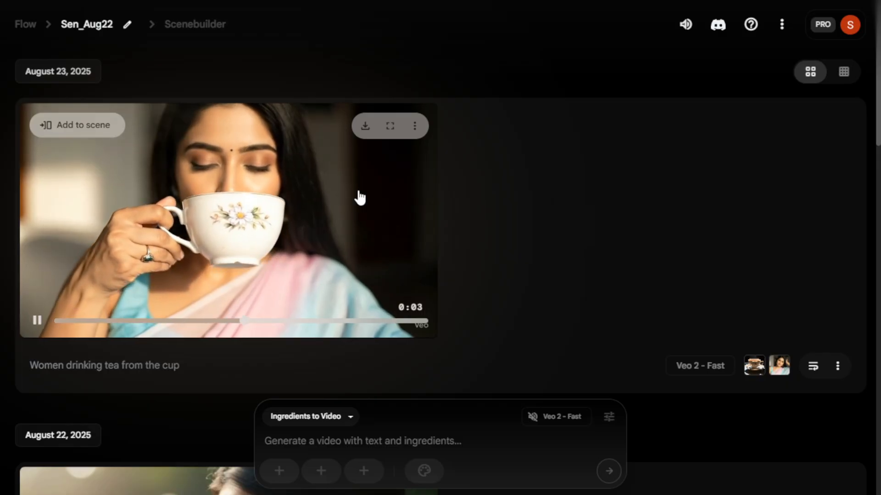
# Step: Review the saved ingredient images and scroll through the project's generated clips
pyautogui.moveTo(760, 367)
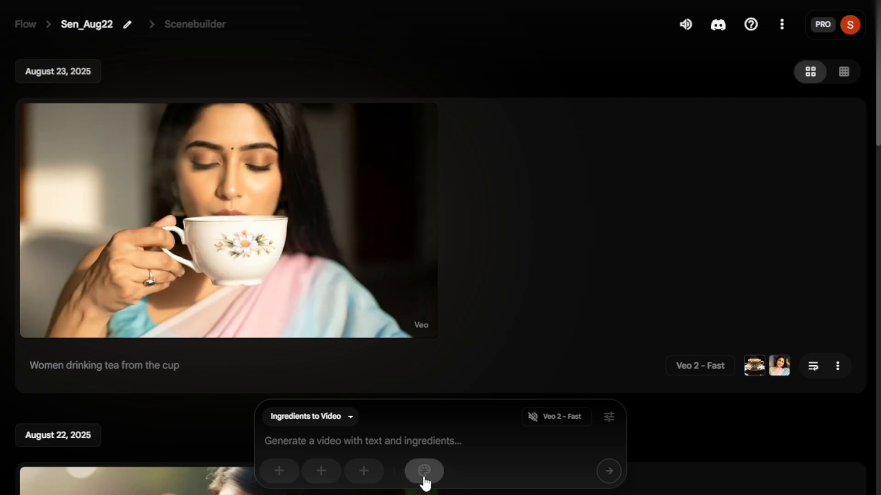
pyautogui.click(425, 473)
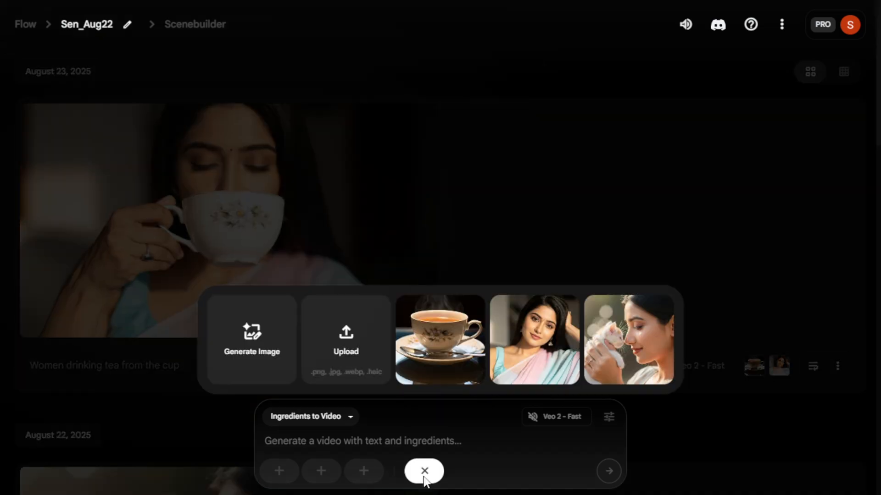
pyautogui.moveTo(559, 354)
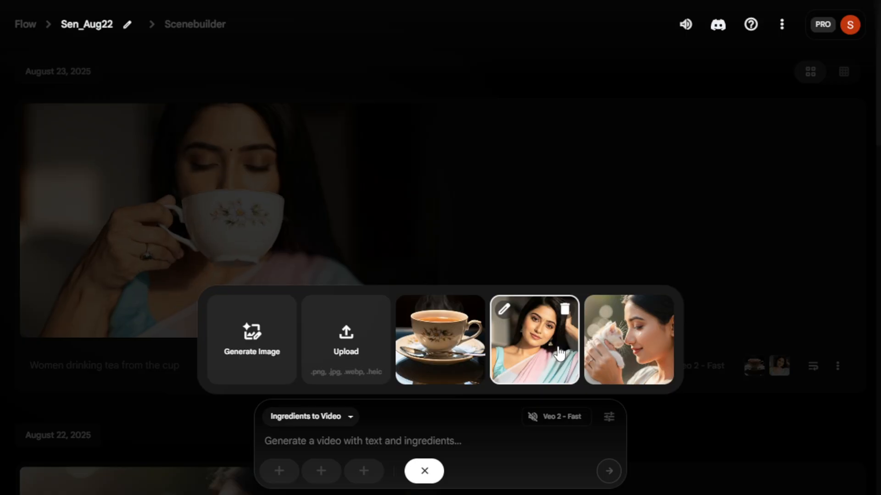
pyautogui.click(485, 315)
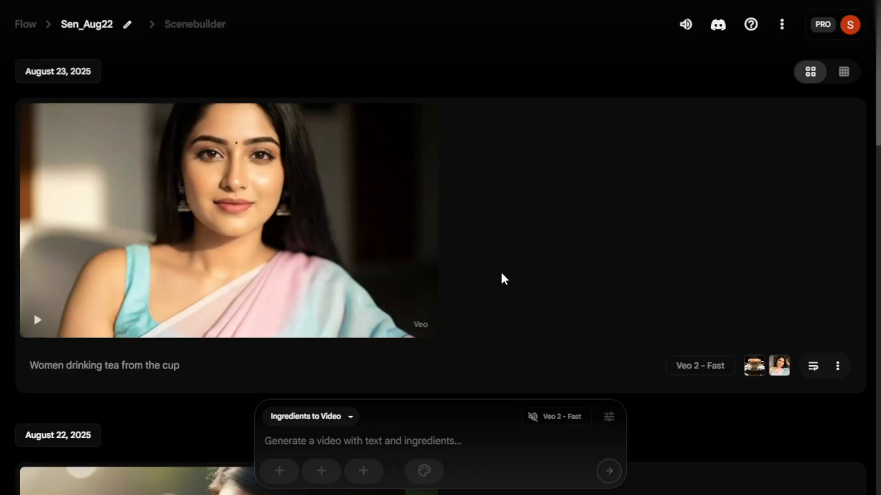
pyautogui.scroll(-14, 500, 281)
pyautogui.scroll(-14, 502, 288)
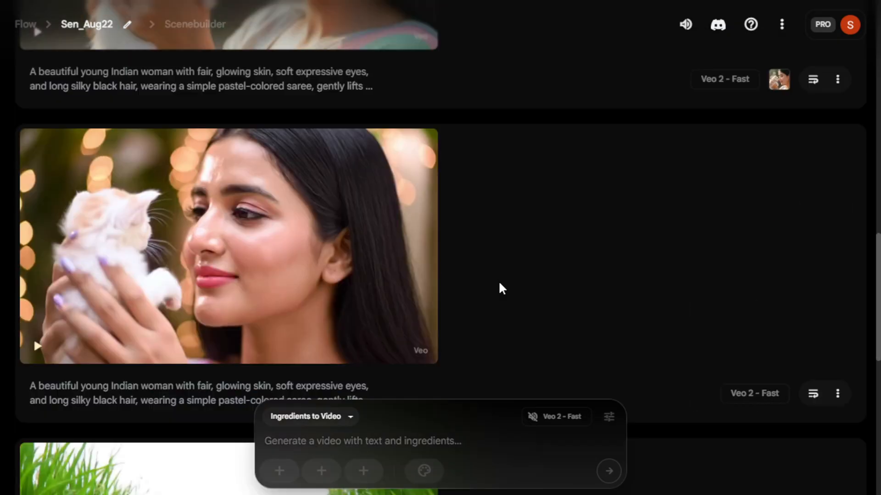
pyautogui.scroll(6, 502, 288)
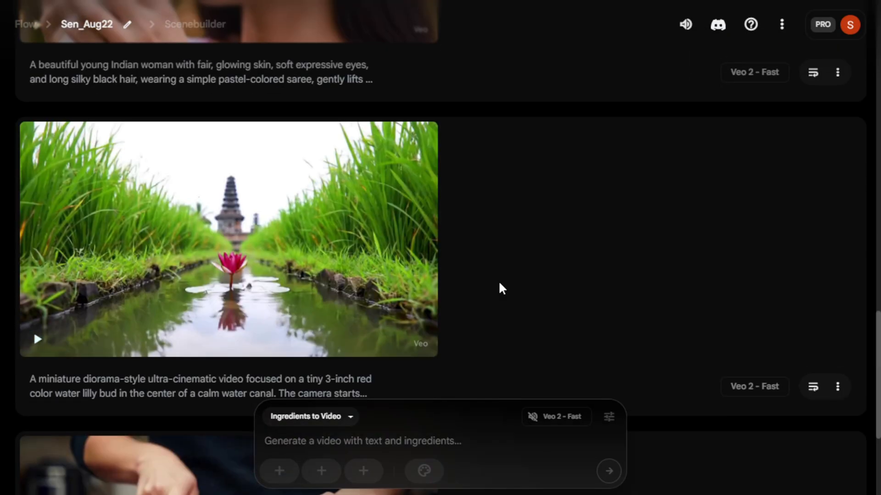
pyautogui.scroll(10, 502, 288)
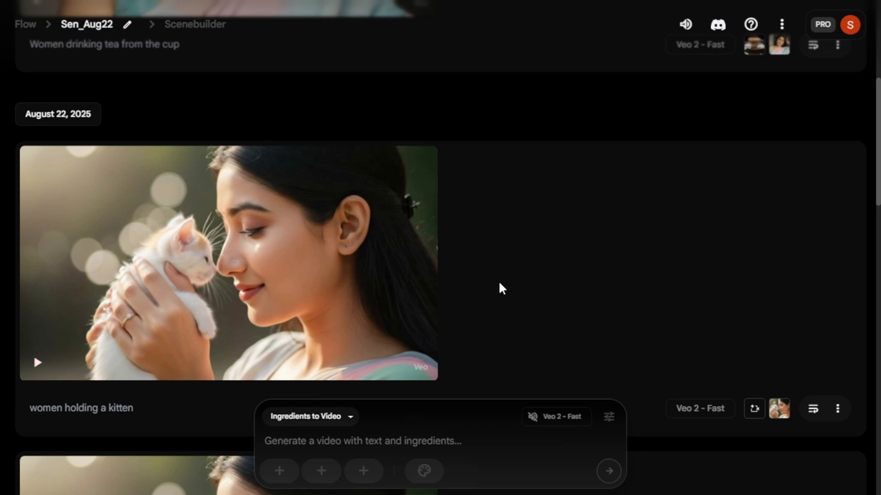
pyautogui.scroll(7, 502, 288)
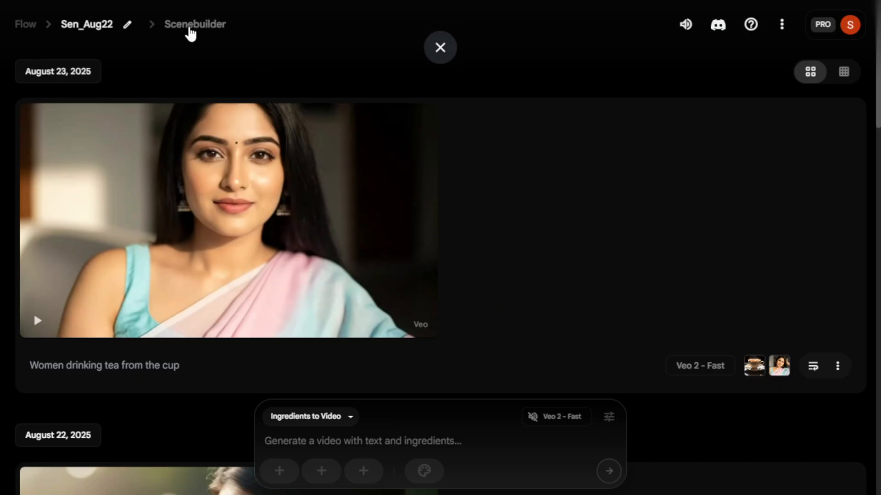
# Step: Open Scenebuilder, paste the woman-with-kitten-in-a-luxury-car prompt, generate a Text to Video clip, and play it
pyautogui.click(190, 29)
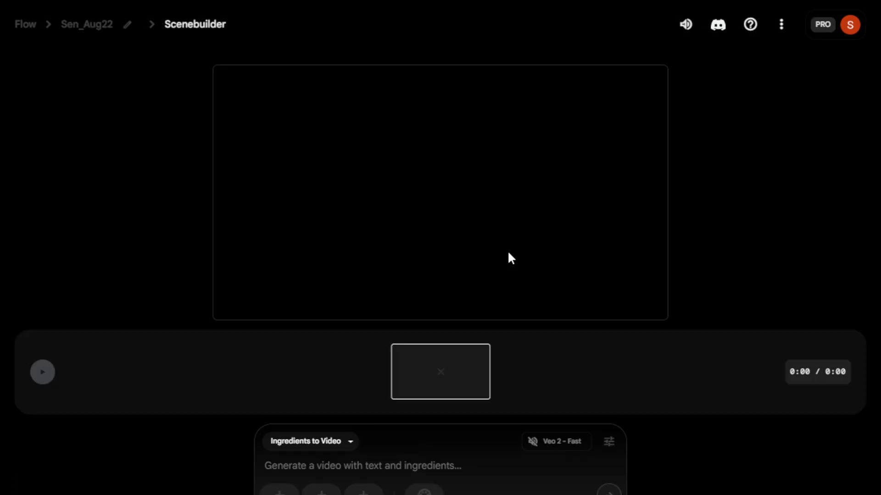
pyautogui.click(351, 442)
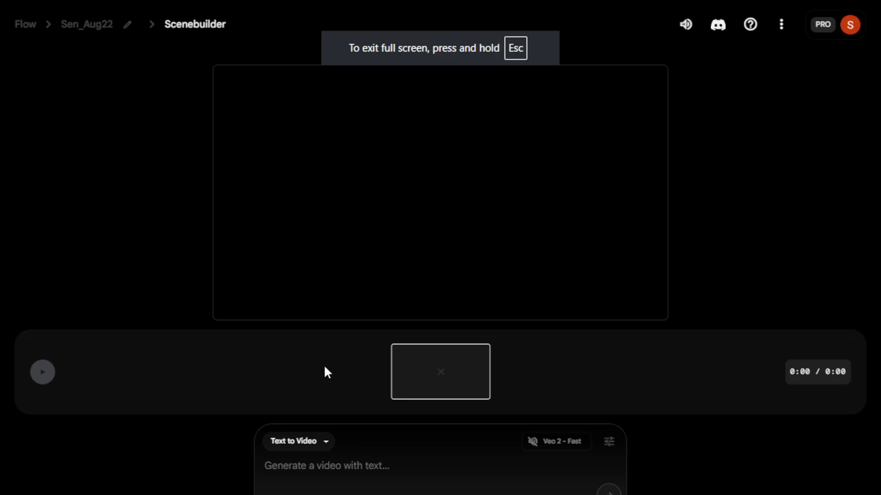
pyautogui.click(327, 466)
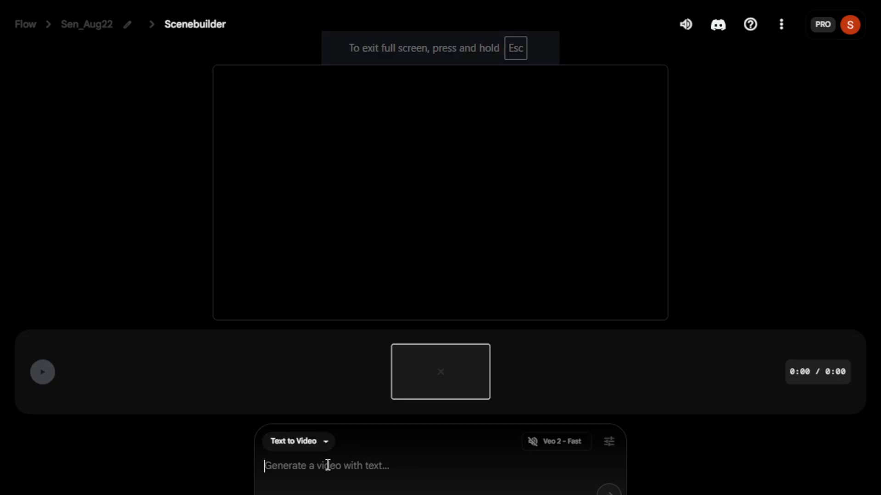
pyautogui.write('A young Indian woman with radiant skin and long, wavy, jet-black hair sits in the backseat of a luxury car. She holding a tiny, fluffy white kitten. Through the open car window, she gently lifts the kitten, showing it a scenic view of mist-covered green mountains and tall pine trees under dreamy clouds. She smiles softly, enjoying the peaceful moment with her kitten.')
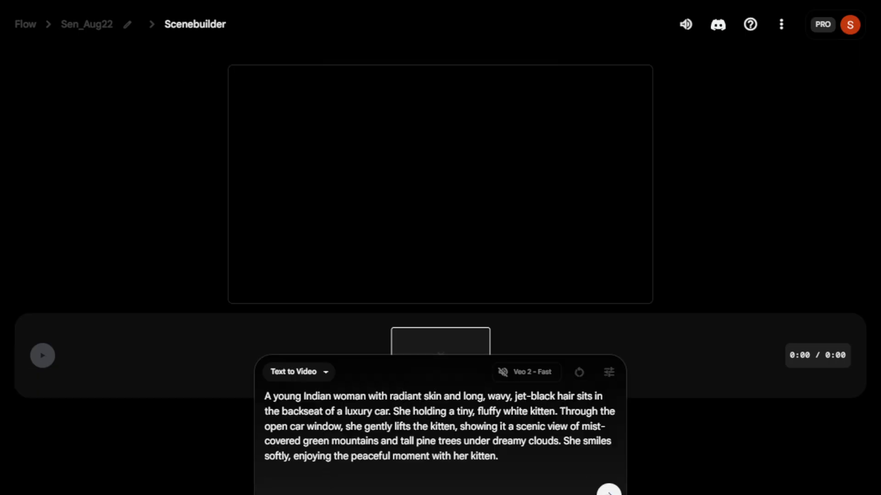
pyautogui.click(609, 490)
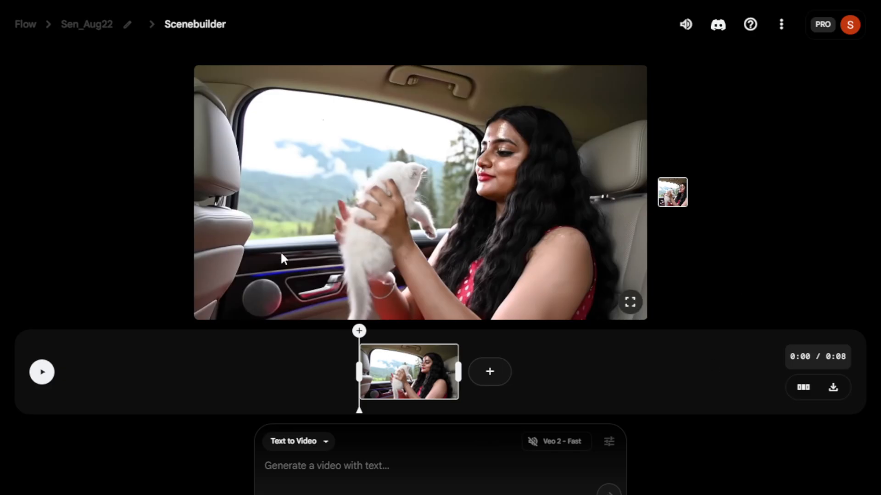
pyautogui.click(42, 372)
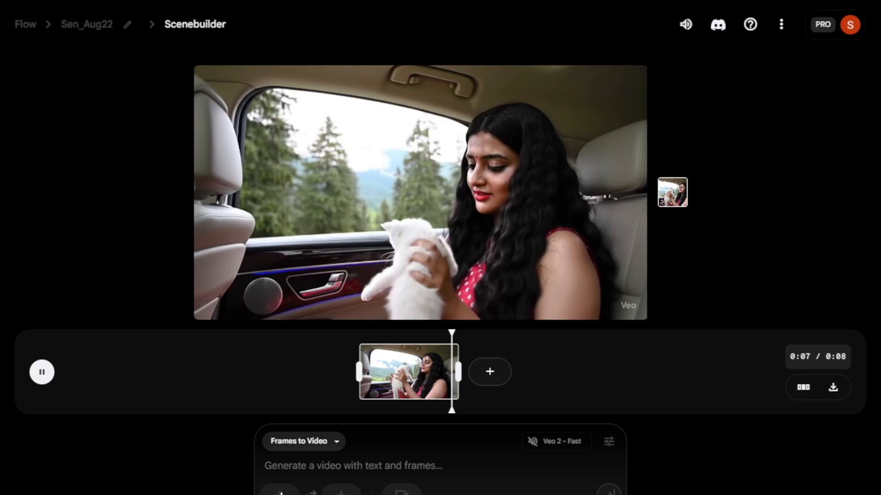
# Step: Preview the scene timeline, scrubbing into the clip of the woman in the red dress
pyautogui.click(279, 492)
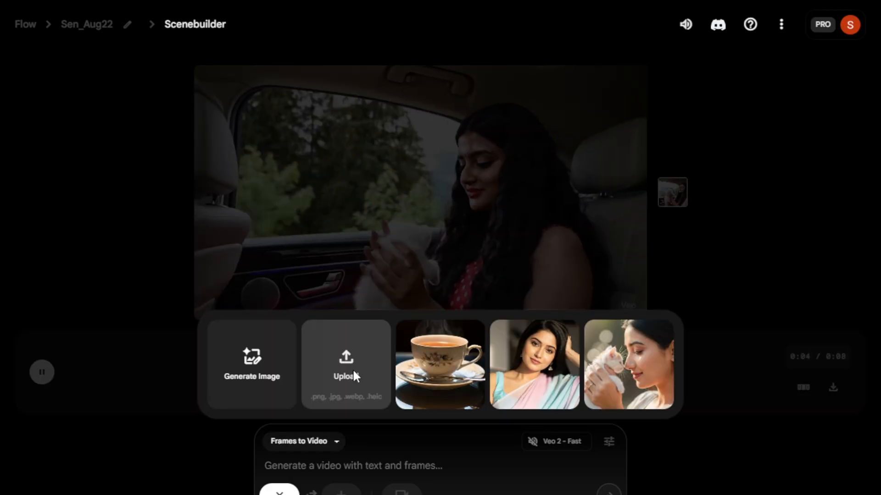
pyautogui.click(43, 374)
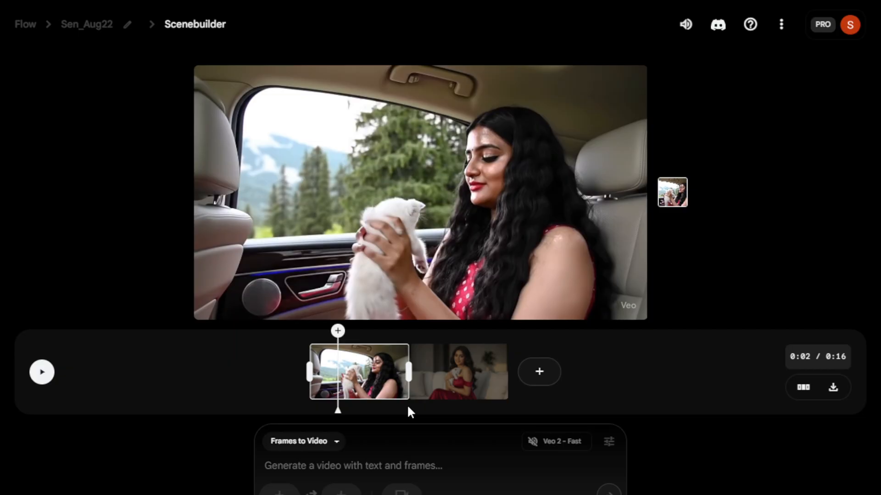
pyautogui.click(430, 411)
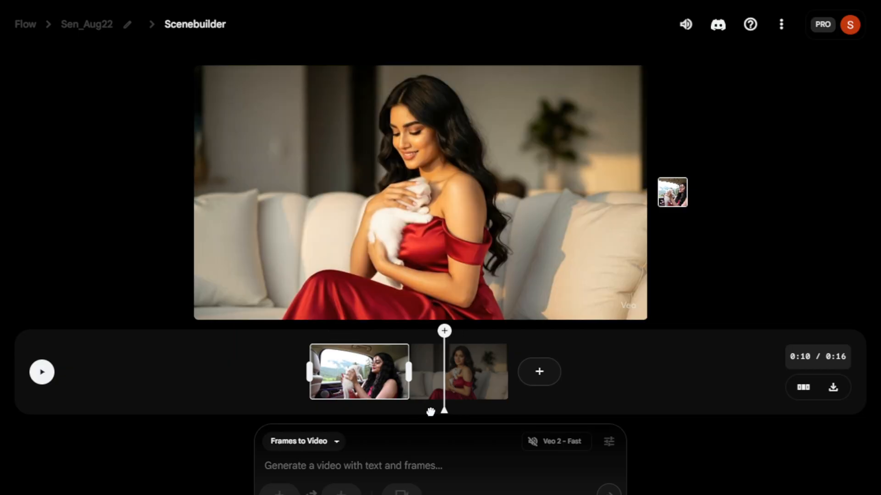
# Step: Play and pause the scene preview
pyautogui.click(42, 372)
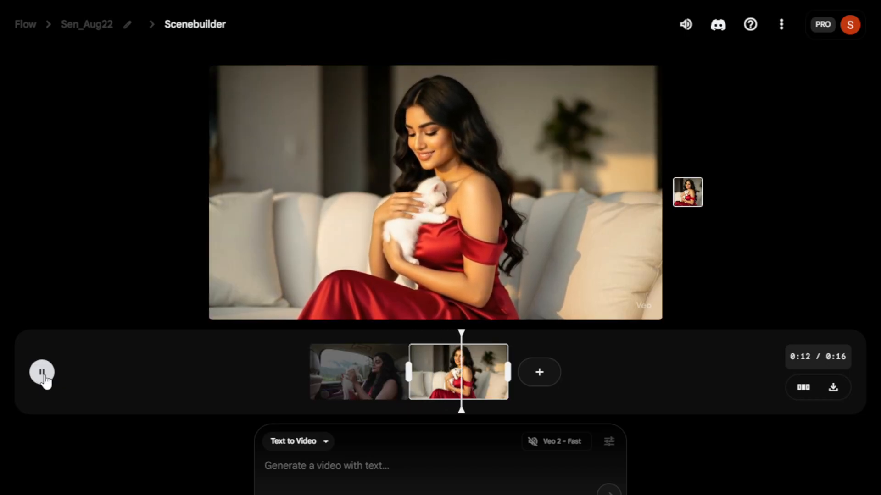
pyautogui.click(42, 372)
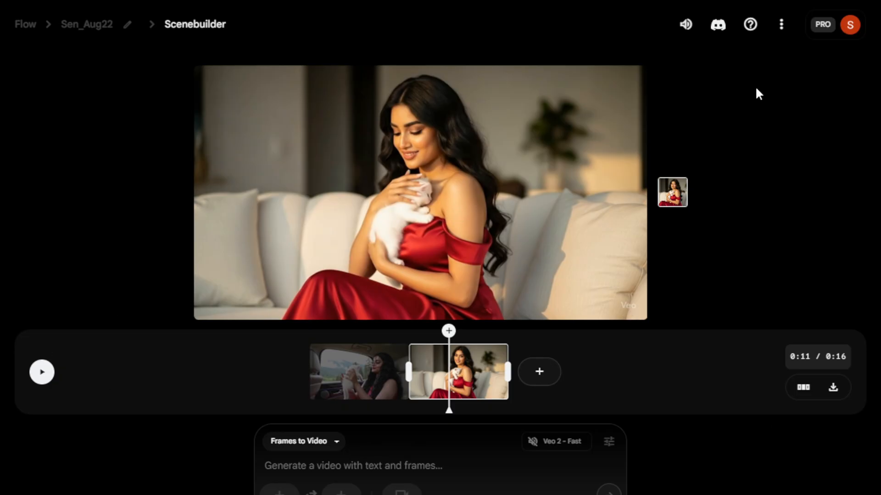
# Step: Add the 'Women drinking tea from the cup' clip to the scene from the project's clip list and return to Scenebuilder
pyautogui.click(96, 33)
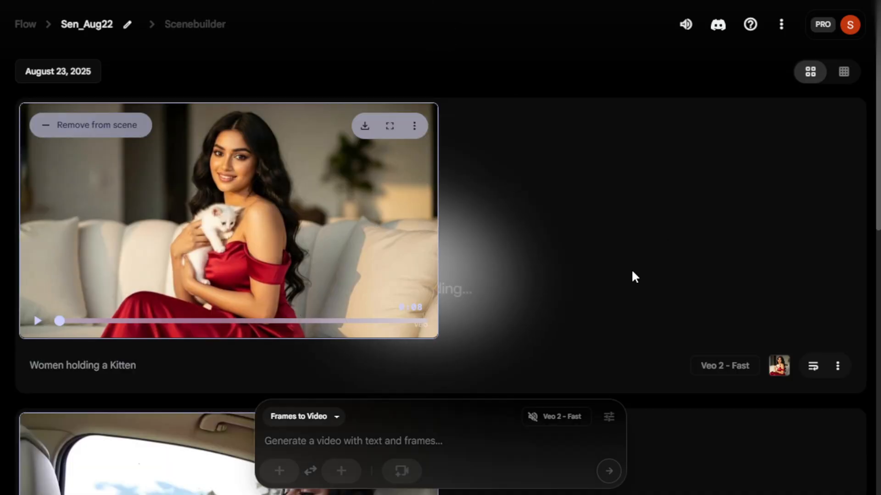
pyautogui.scroll(-10, 633, 277)
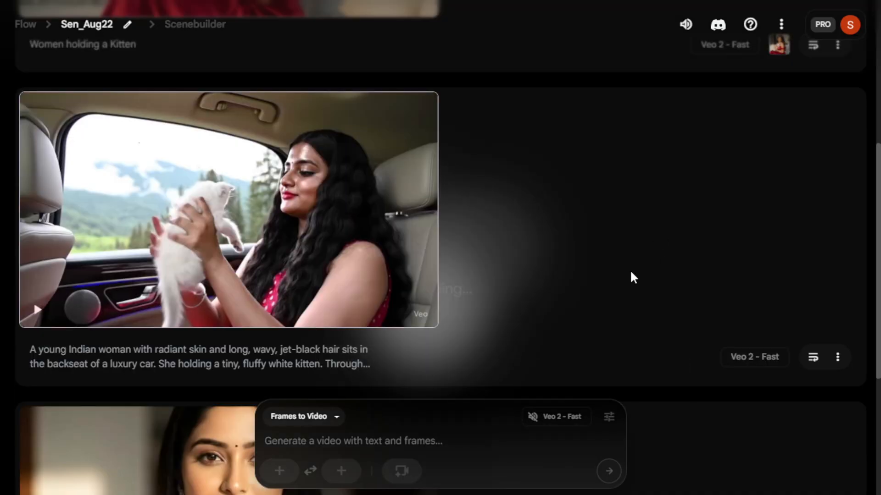
pyautogui.moveTo(223, 195)
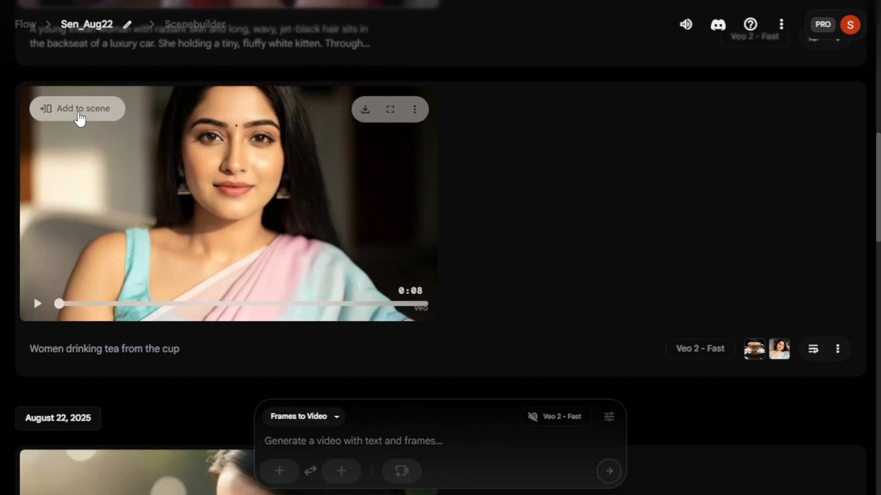
pyautogui.click(80, 110)
pyautogui.scroll(10, 464, 207)
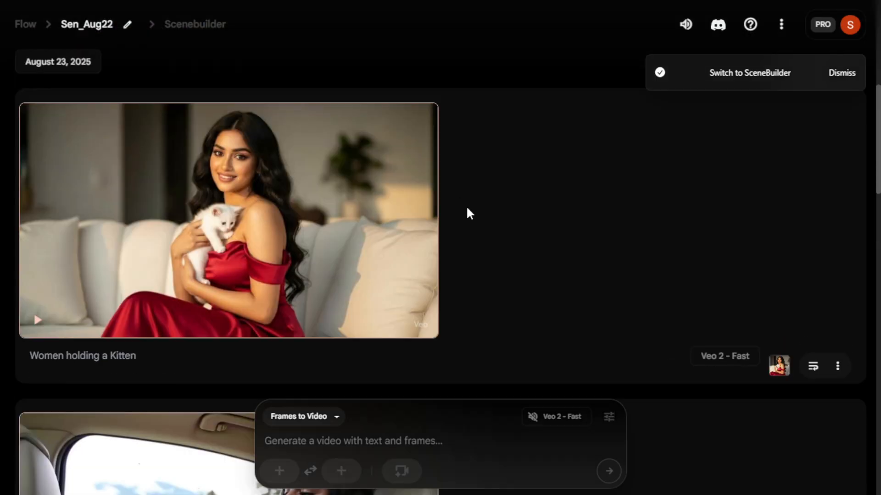
pyautogui.click(195, 28)
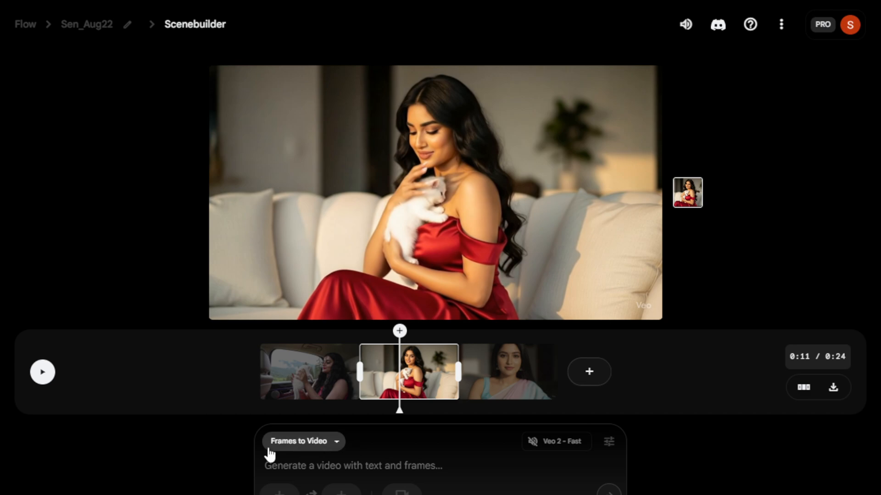
# Step: Start a Jump to shot after the last clip and paste the prompt 'Women in the car'
pyautogui.click(590, 378)
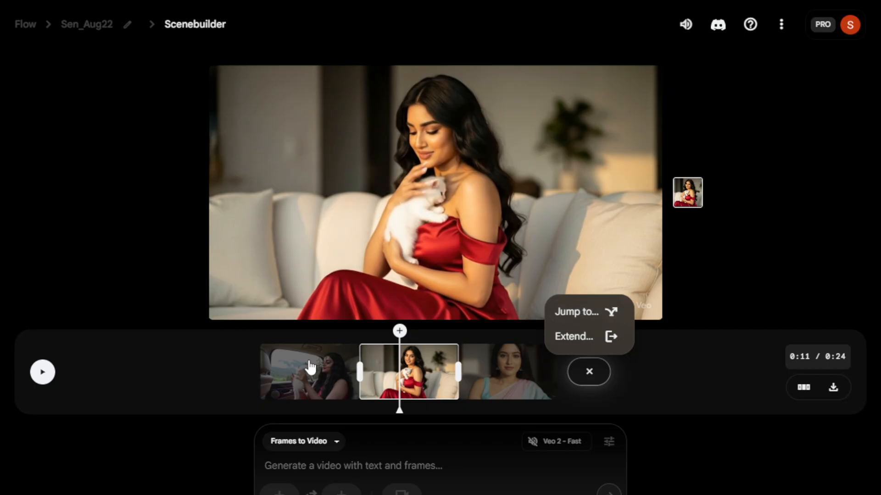
pyautogui.click(594, 379)
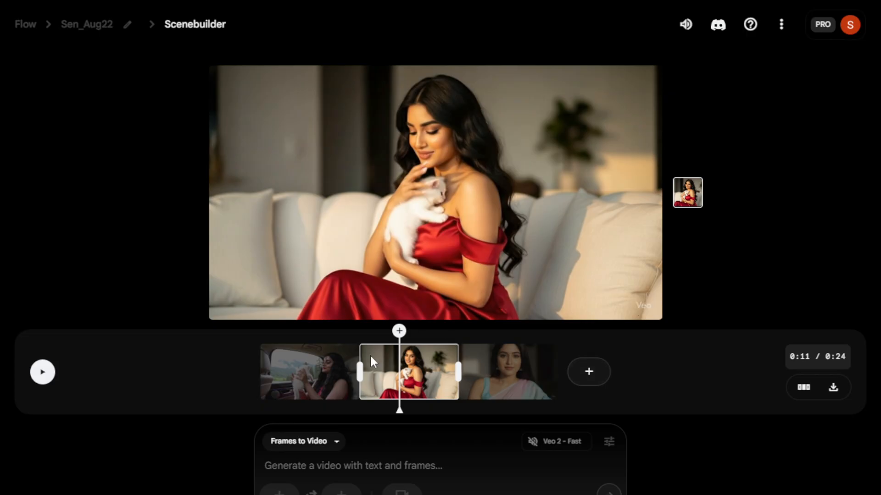
pyautogui.click(589, 373)
pyautogui.click(608, 314)
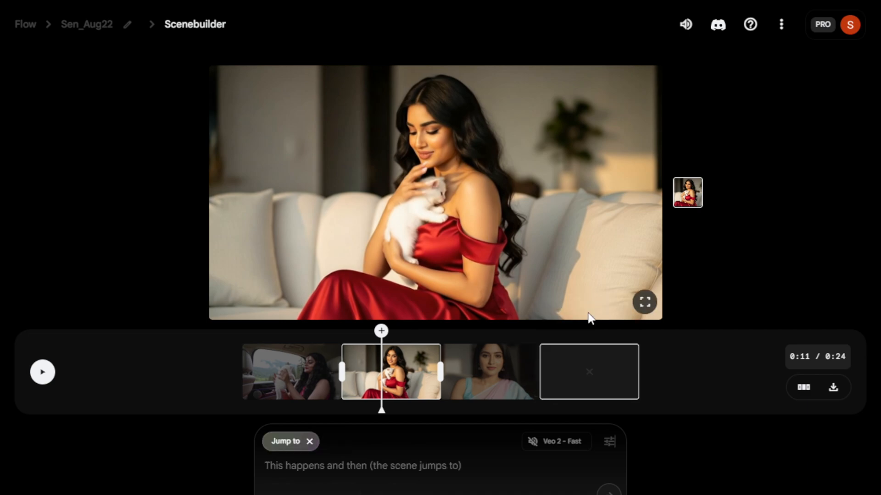
pyautogui.moveTo(279, 489)
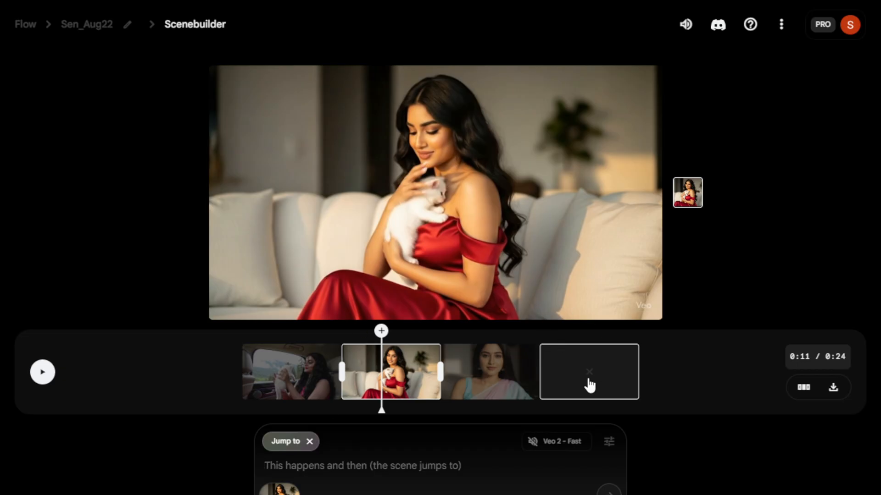
pyautogui.write('Women in the car')
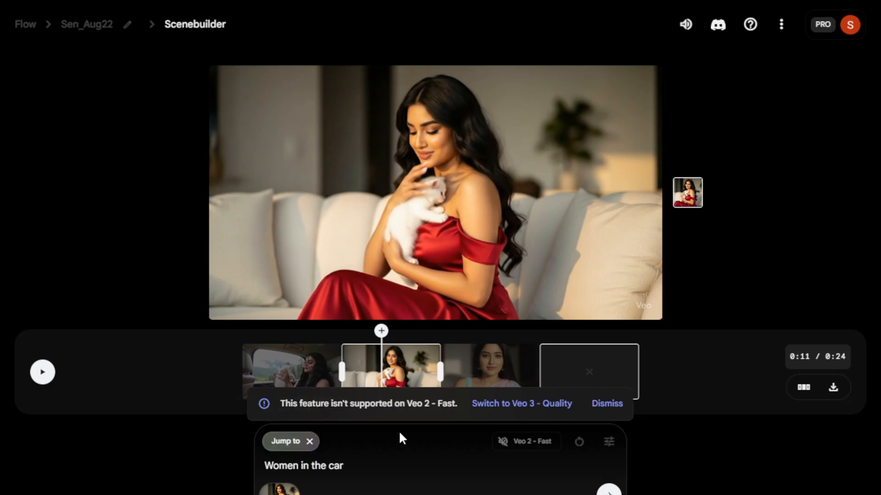
# Step: Try switching the model to Veo 3 - Quality, revert to Veo 2 - Fast, and leave the Jump to mode
pyautogui.click(545, 414)
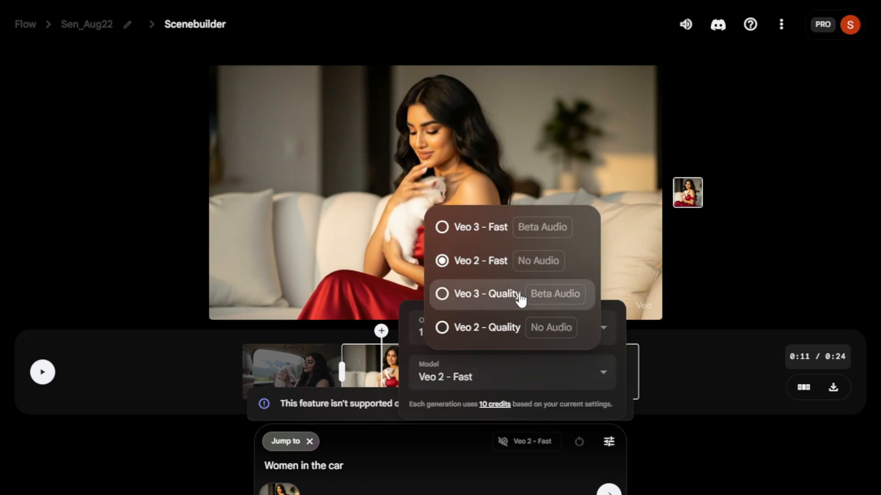
pyautogui.click(452, 296)
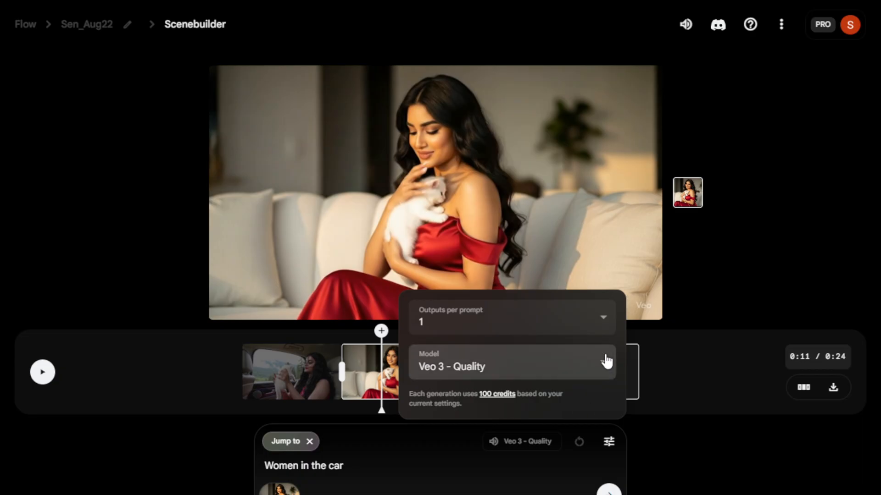
pyautogui.click(604, 365)
pyautogui.click(493, 259)
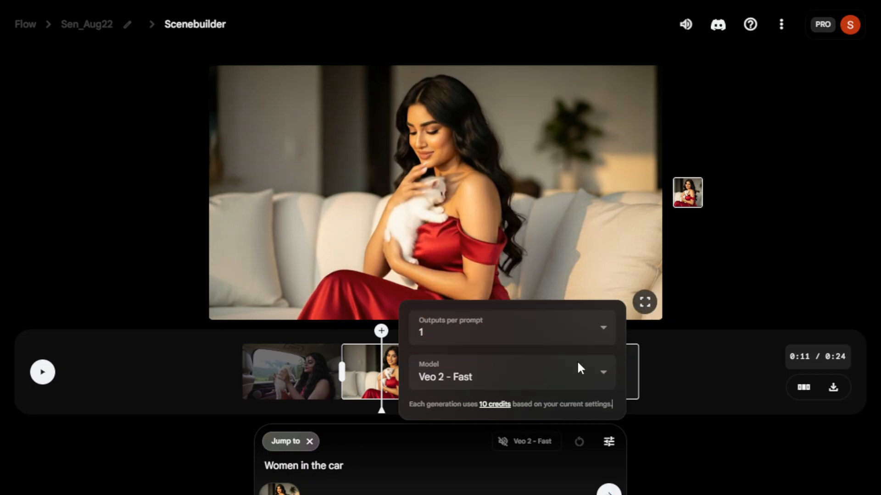
pyautogui.click(663, 461)
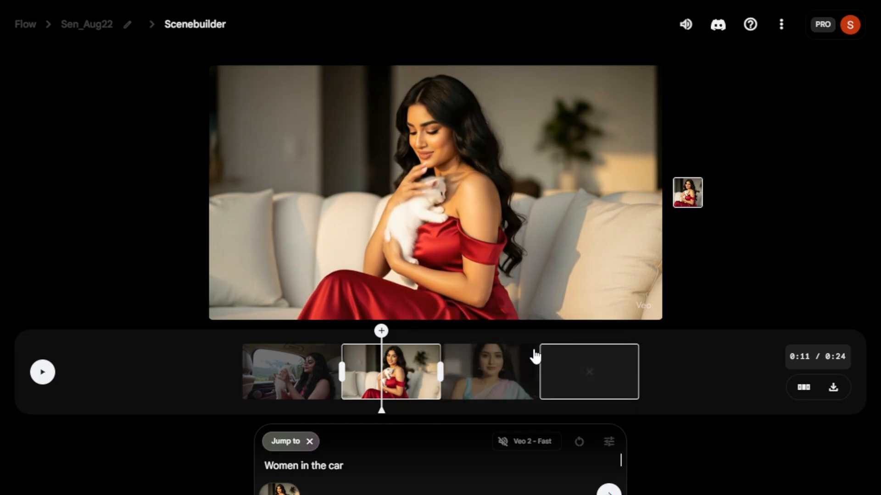
pyautogui.click(557, 442)
pyautogui.click(708, 430)
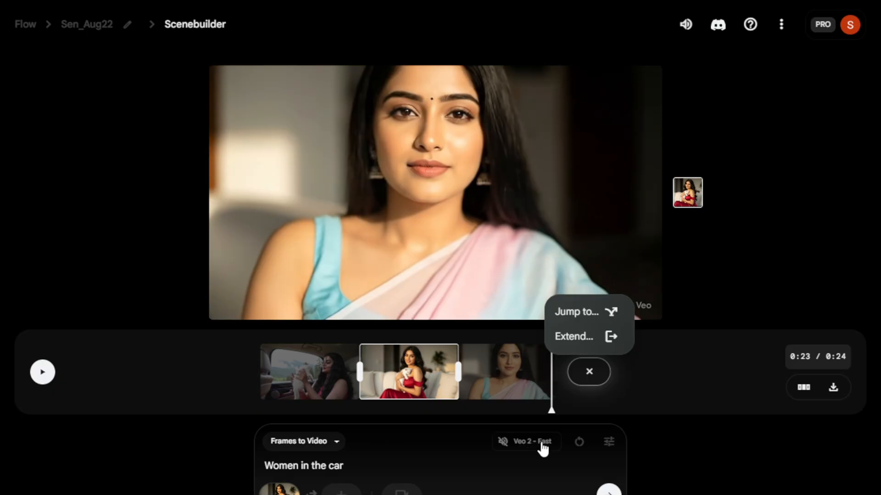
# Step: Scrub to the end of the tea clip and drag its end trim handle on the scene timeline
pyautogui.click(526, 390)
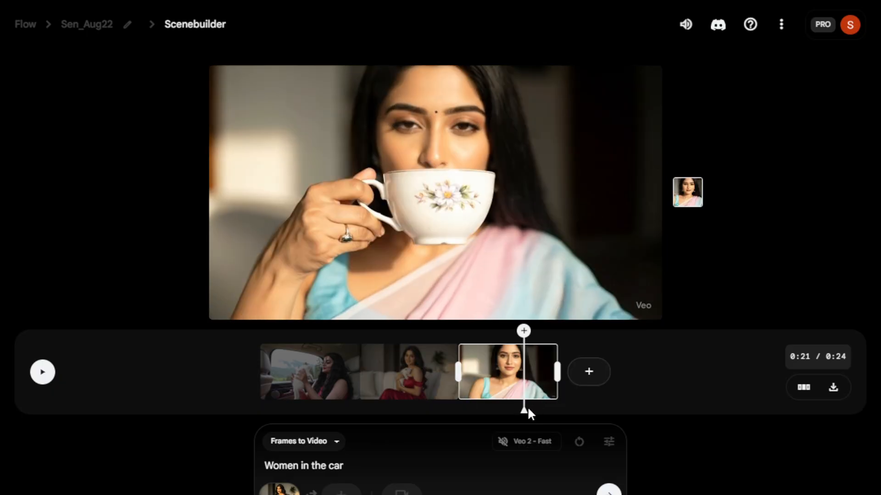
pyautogui.moveTo(525, 412); pyautogui.dragTo(558, 414)
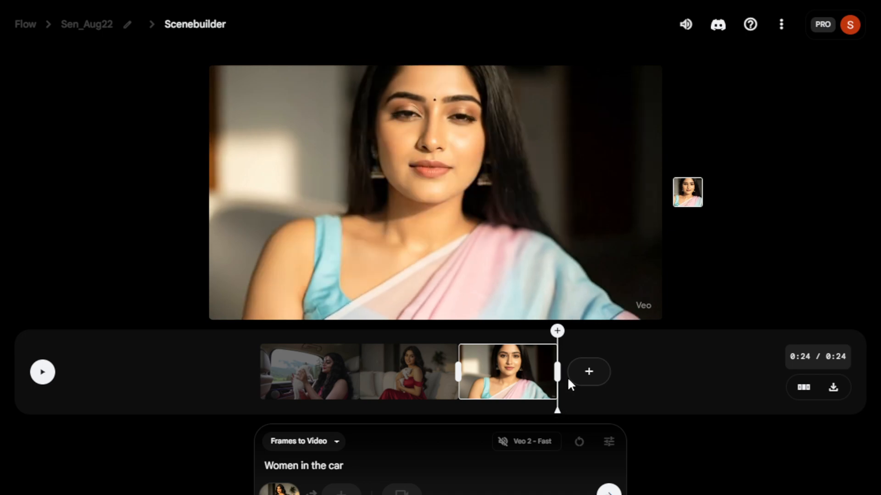
pyautogui.click(587, 372)
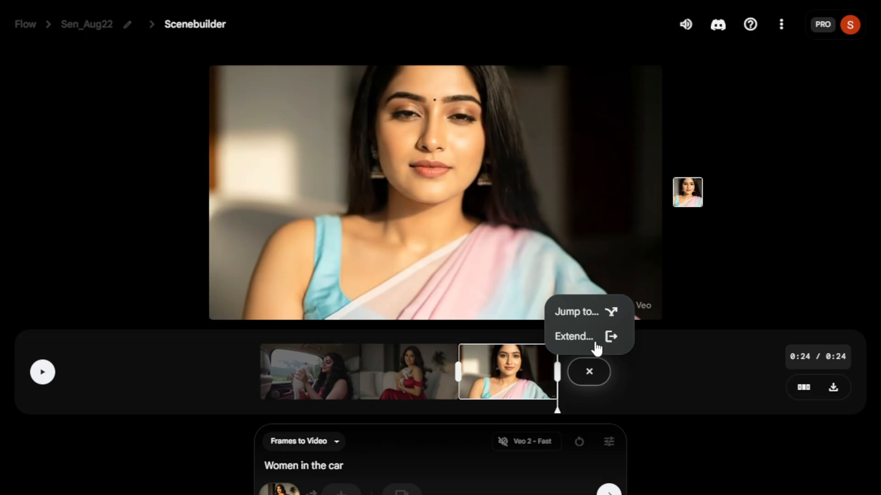
pyautogui.click(683, 417)
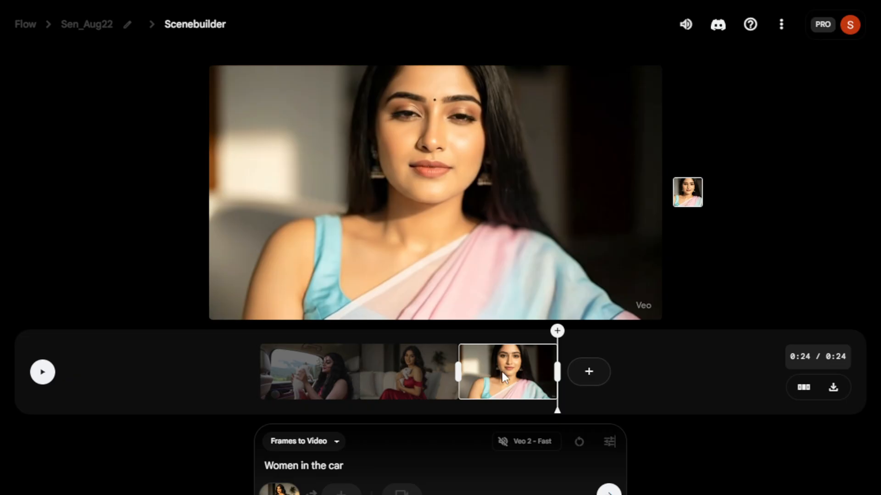
pyautogui.moveTo(555, 372); pyautogui.dragTo(573, 372)
pyautogui.click(384, 385)
pyautogui.click(310, 378)
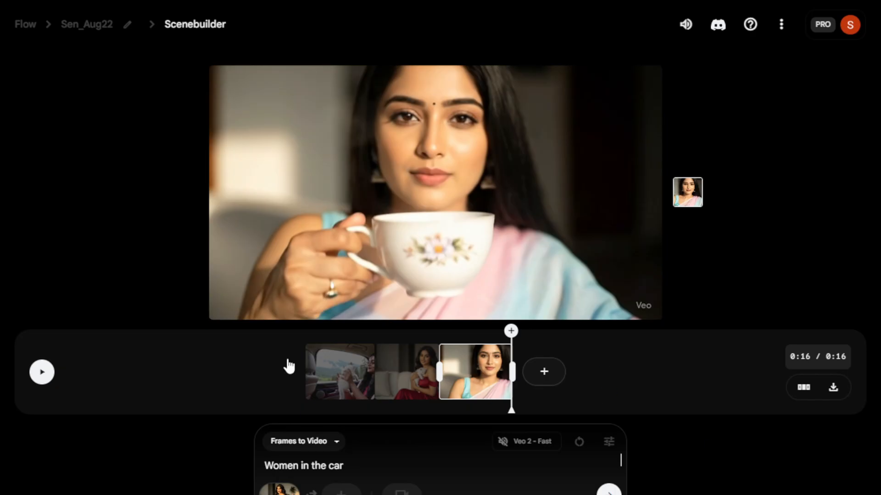
# Step: Rearrange the scene so the tea-drinking clip comes first
pyautogui.click(805, 389)
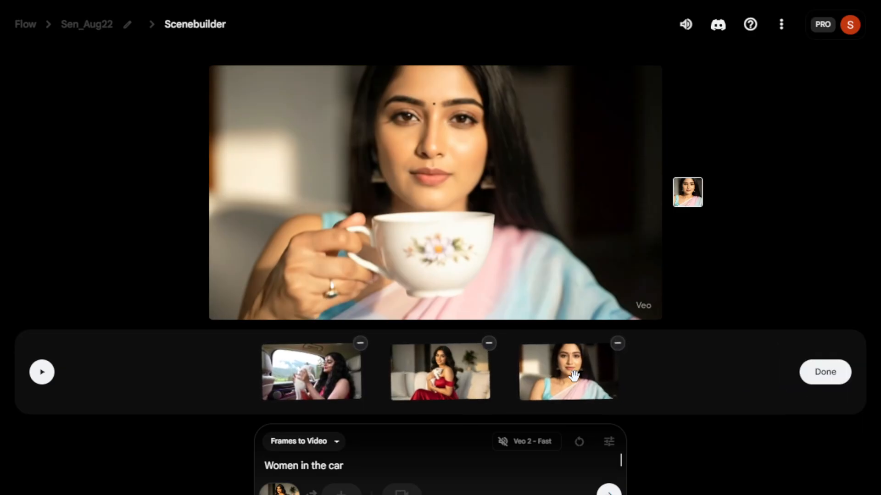
pyautogui.moveTo(570, 372); pyautogui.dragTo(262, 373)
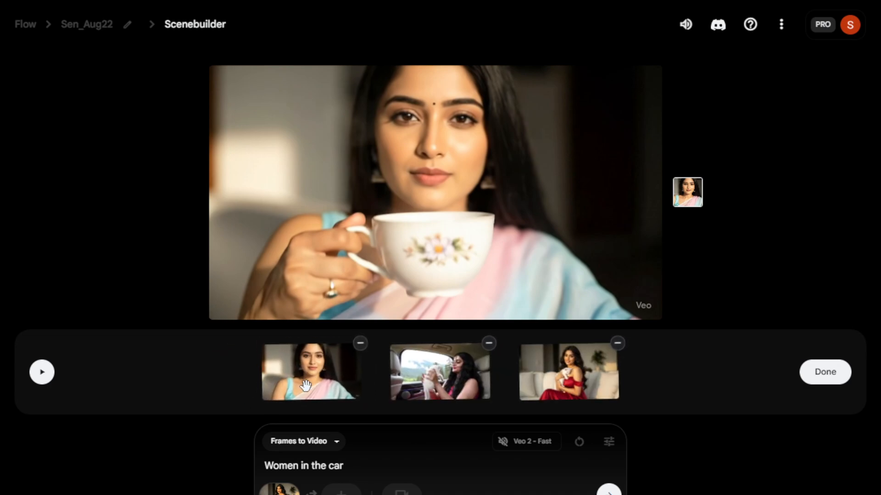
pyautogui.click(823, 372)
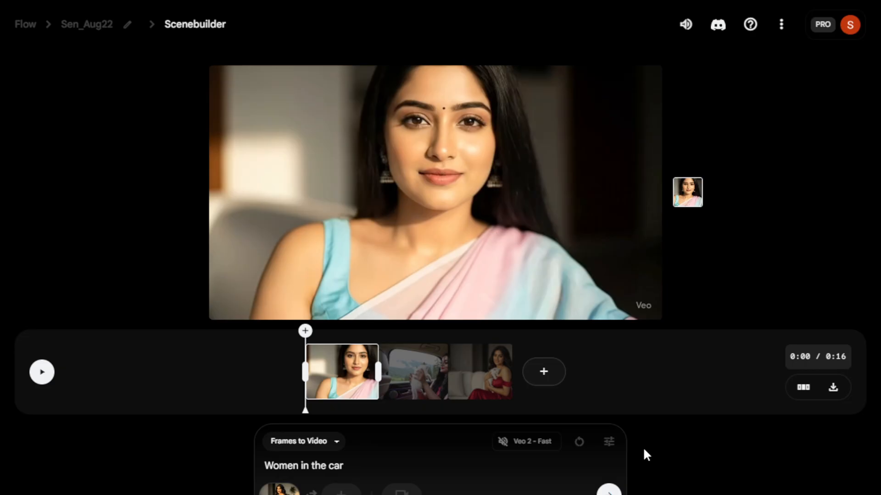
# Step: Rearrange the scene again and remove the car clip from it
pyautogui.click(804, 388)
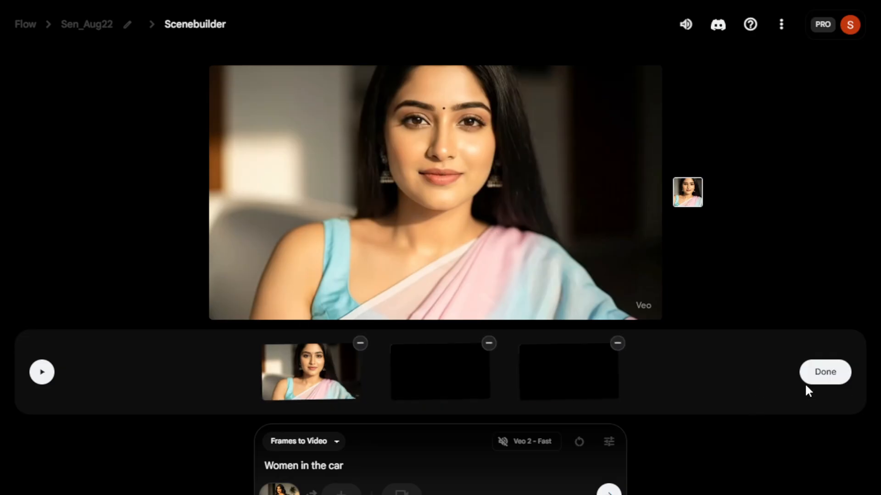
pyautogui.click(489, 344)
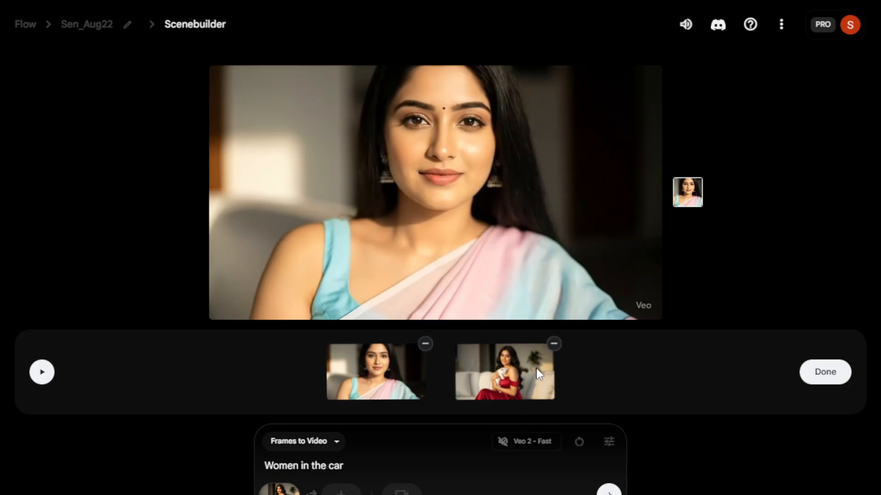
pyautogui.click(826, 373)
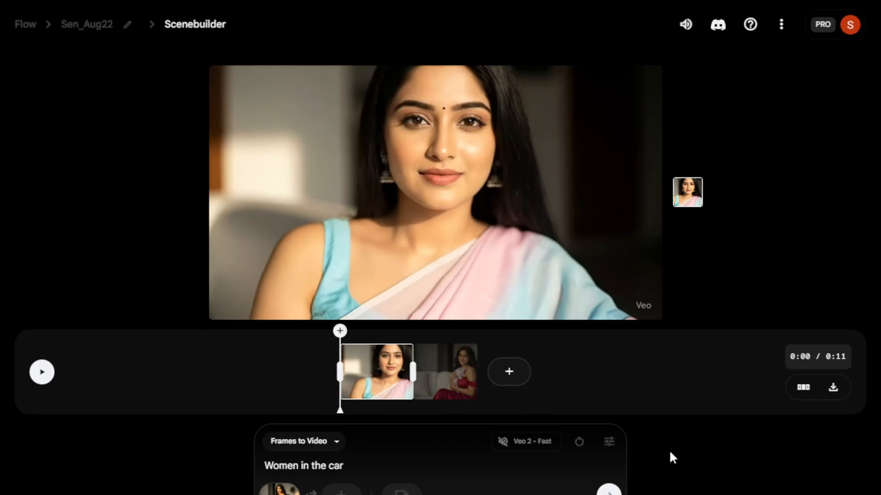
# Step: Remove the 'Women holding a Kitten' clip from the scene in the project view and return to Scenebuilder
pyautogui.click(98, 32)
pyautogui.moveTo(197, 192)
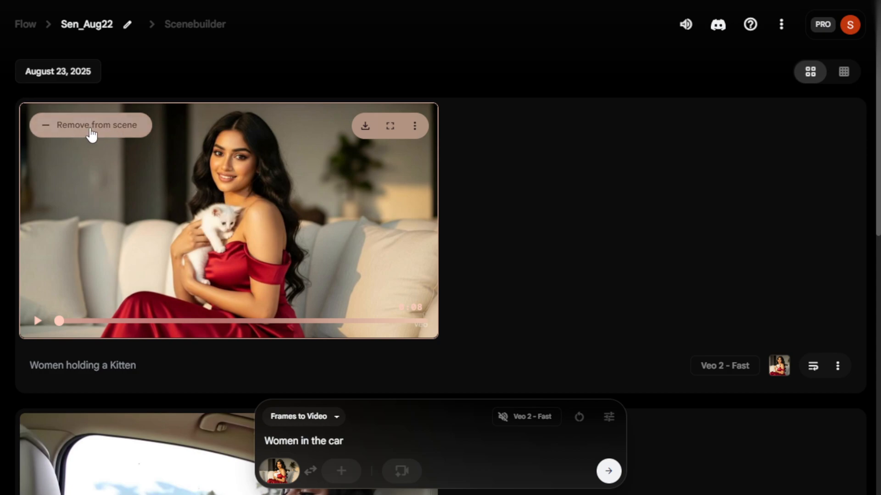
pyautogui.click(90, 130)
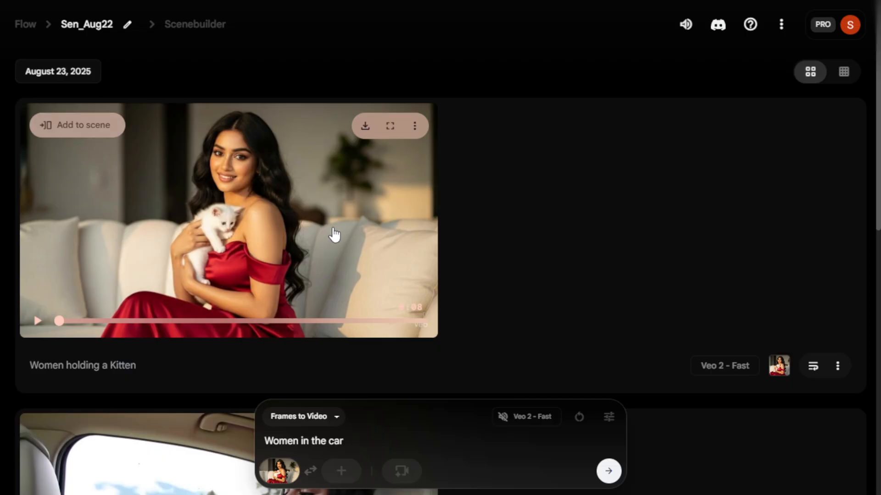
pyautogui.click(191, 27)
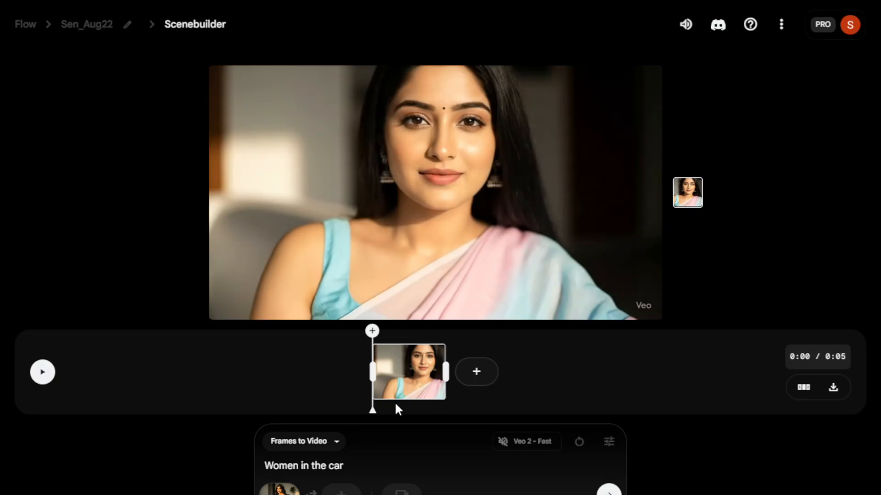
# Step: Scrub the tea clip to 0:02 and save that frame as an asset
pyautogui.moveTo(374, 409); pyautogui.dragTo(407, 415)
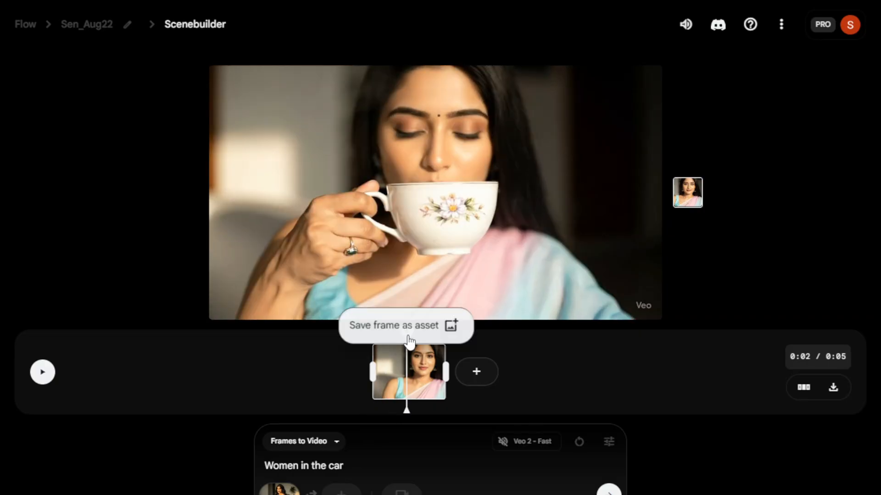
pyautogui.moveTo(406, 339)
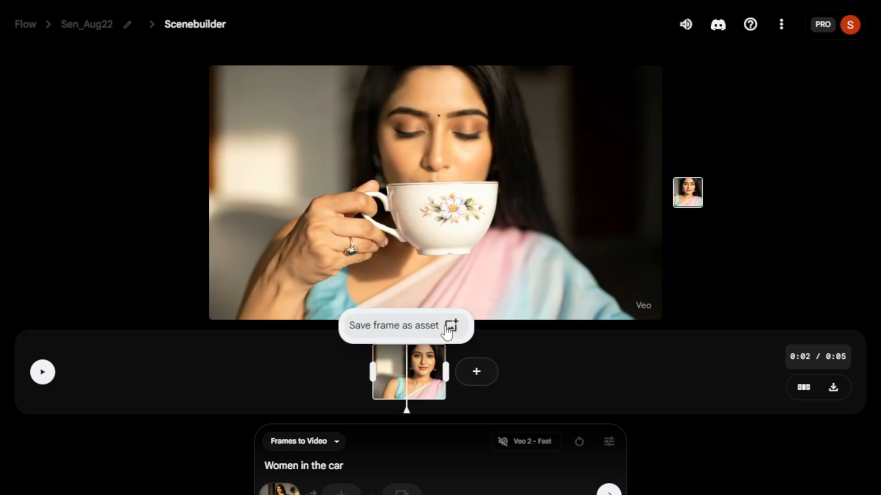
pyautogui.click(425, 330)
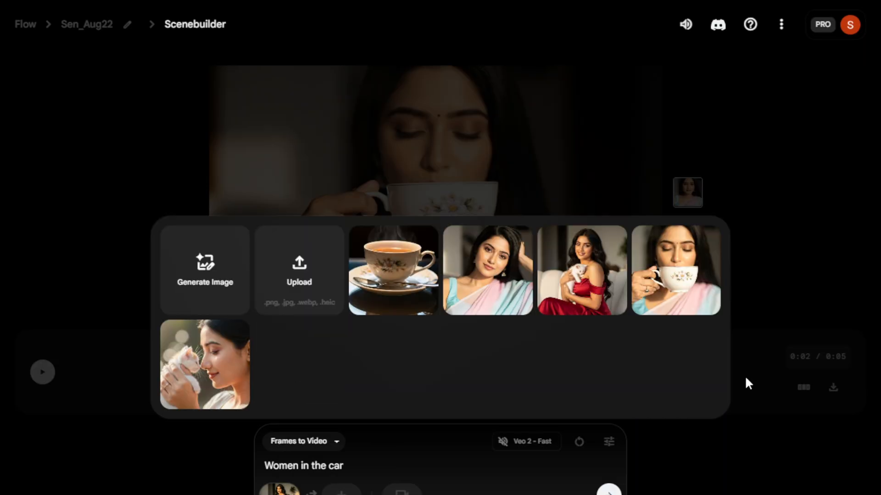
pyautogui.moveTo(689, 299)
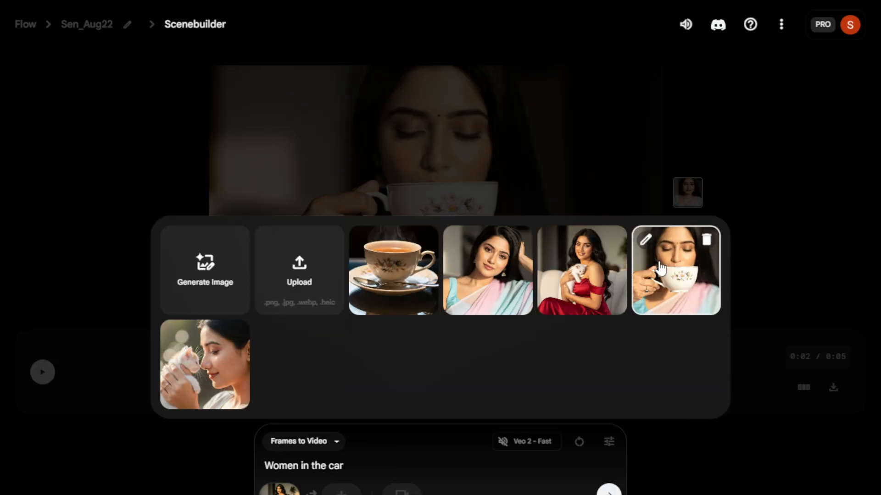
pyautogui.click(684, 288)
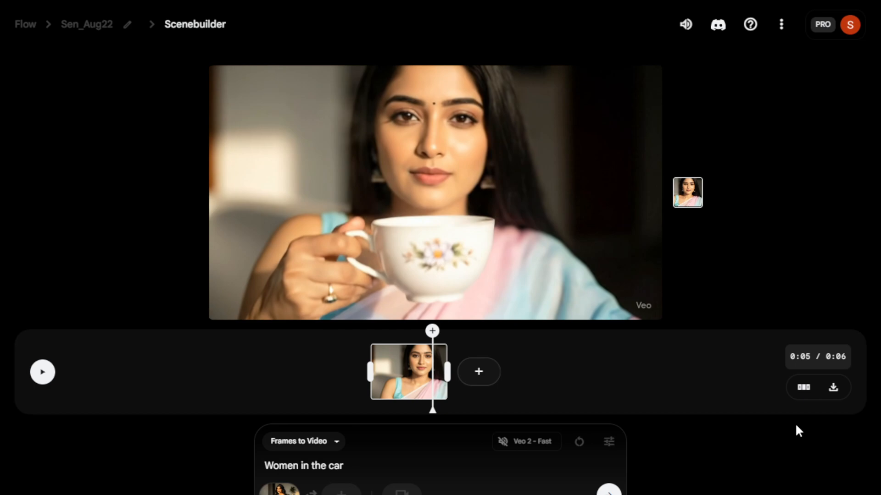
# Step: Export the scene video and download it
pyautogui.click(834, 388)
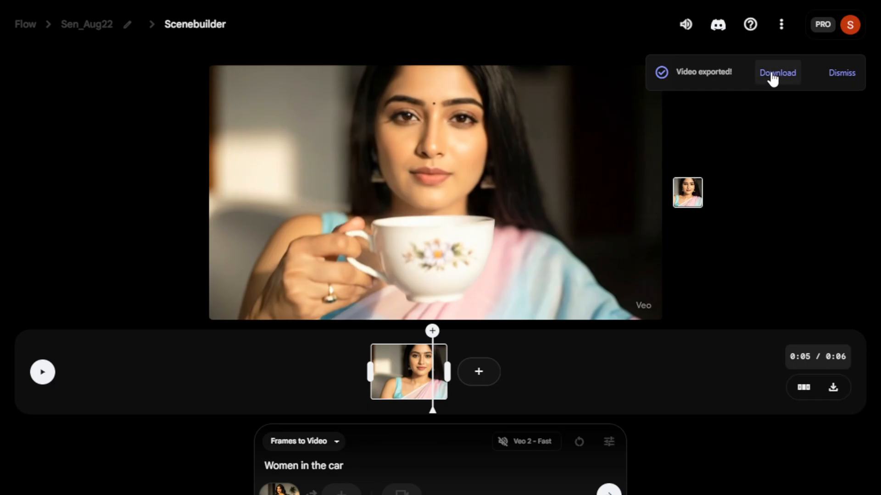
pyautogui.click(772, 73)
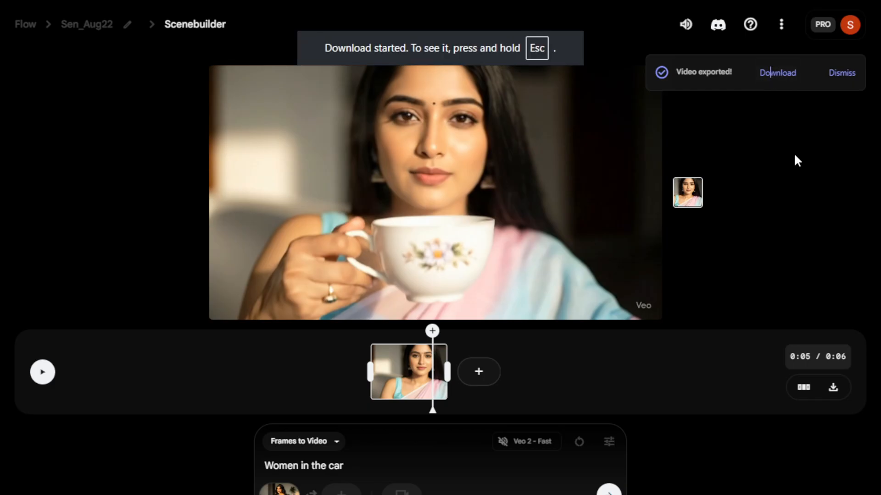